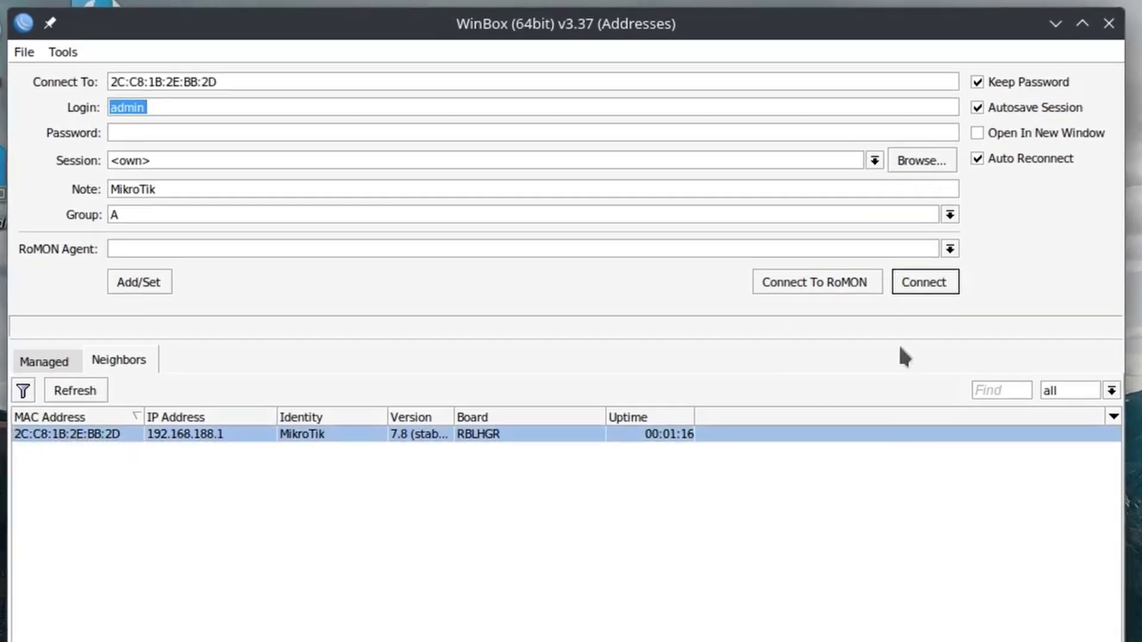
Step: Connect WinBox to the router over its MAC address
click(931, 291)
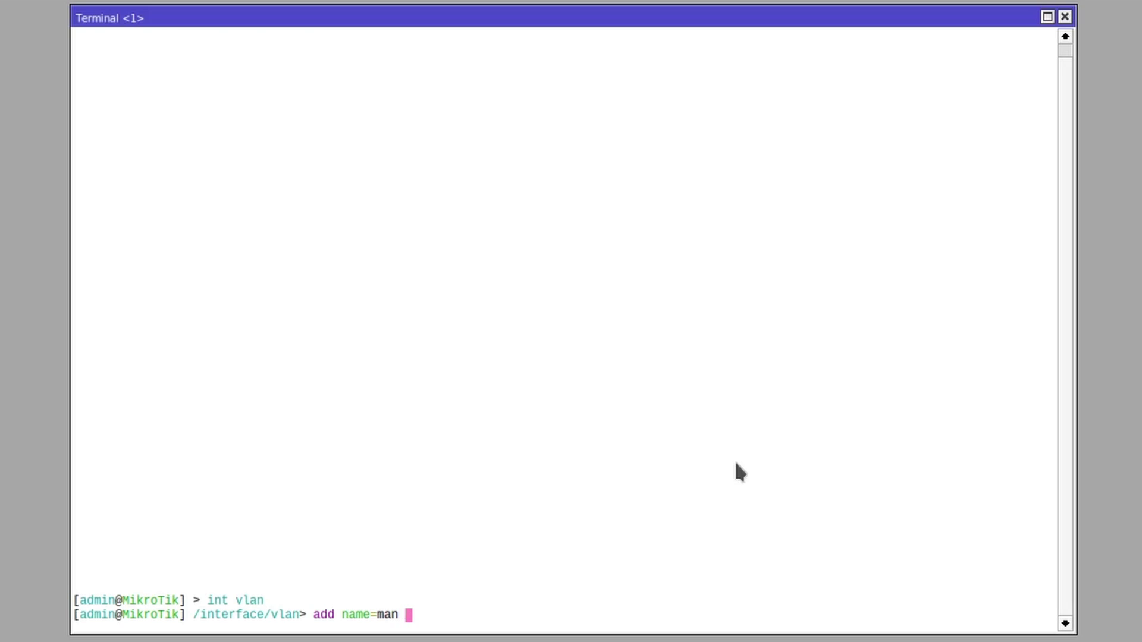
Step: Create VLAN man with ID 2 on ether1
text(add name=man vla)
key(Tab)
text(2 inte)
key(Tab)
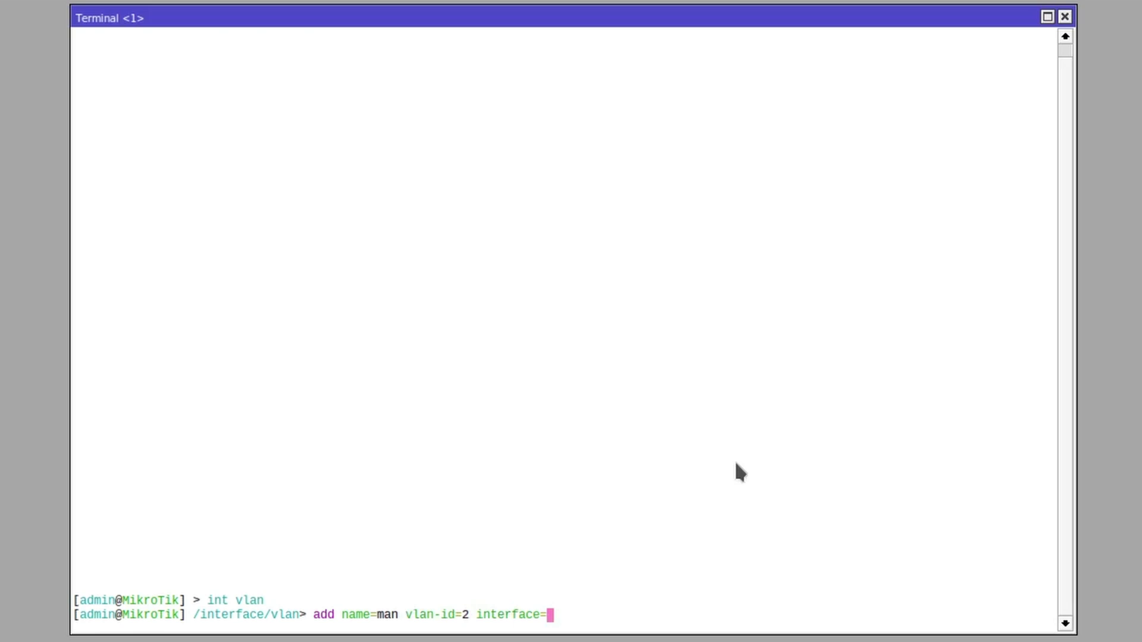
text(ether1)
key(Return)
Step: Create VLAN net with ID 3 on ether1, then move to /interface list
text(add name)
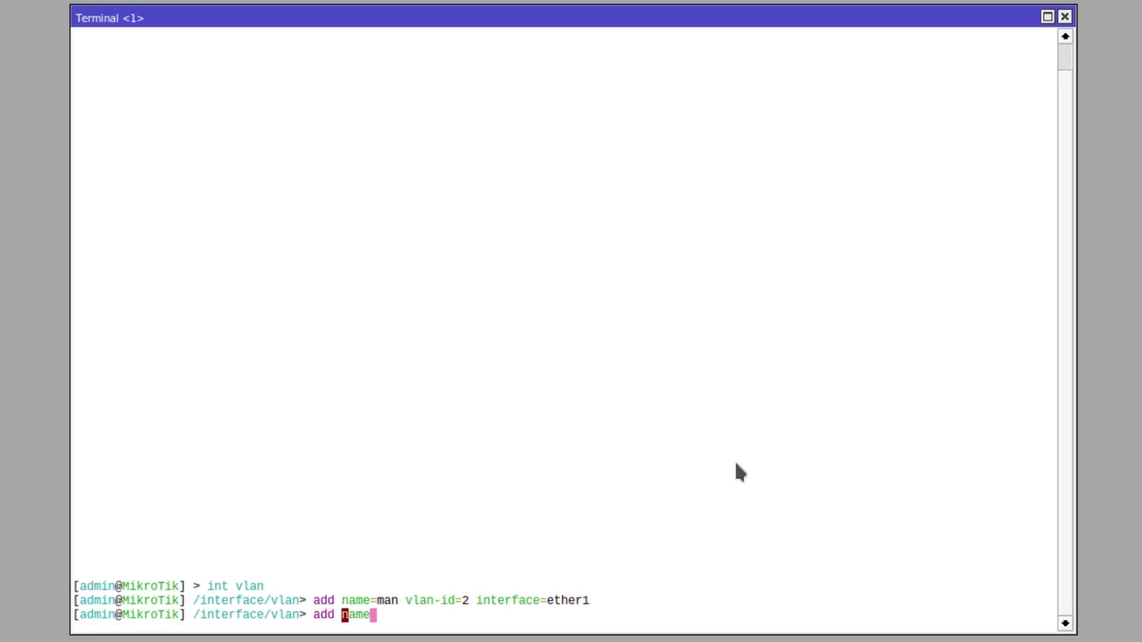
text(=net vlan)
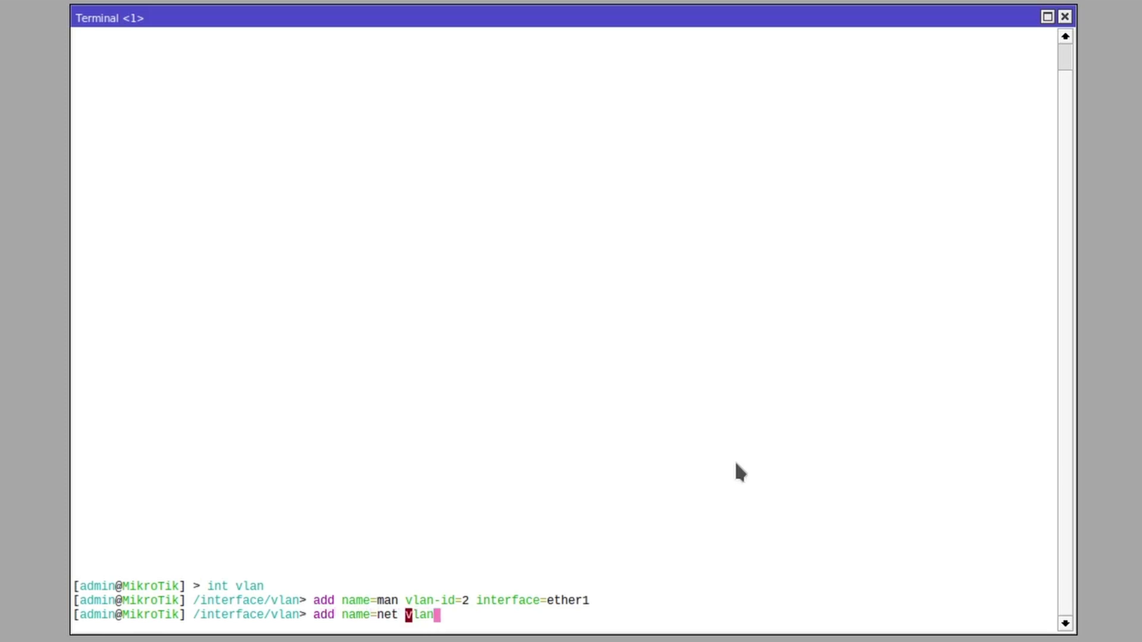
key(Tab)
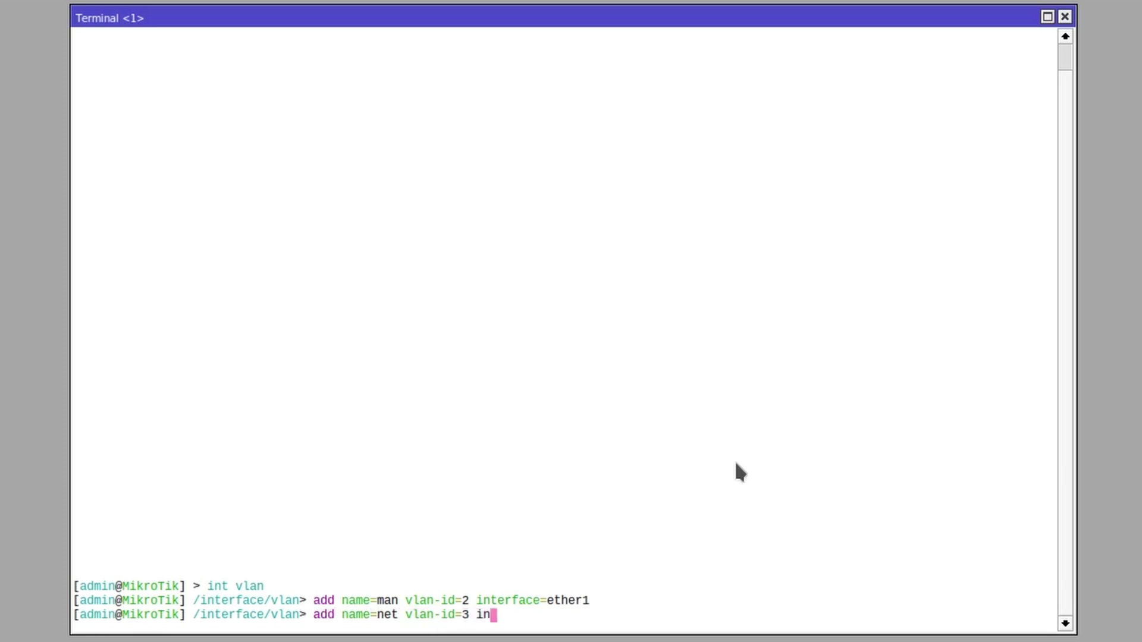
text(terf)
key(Tab)
text(ether)
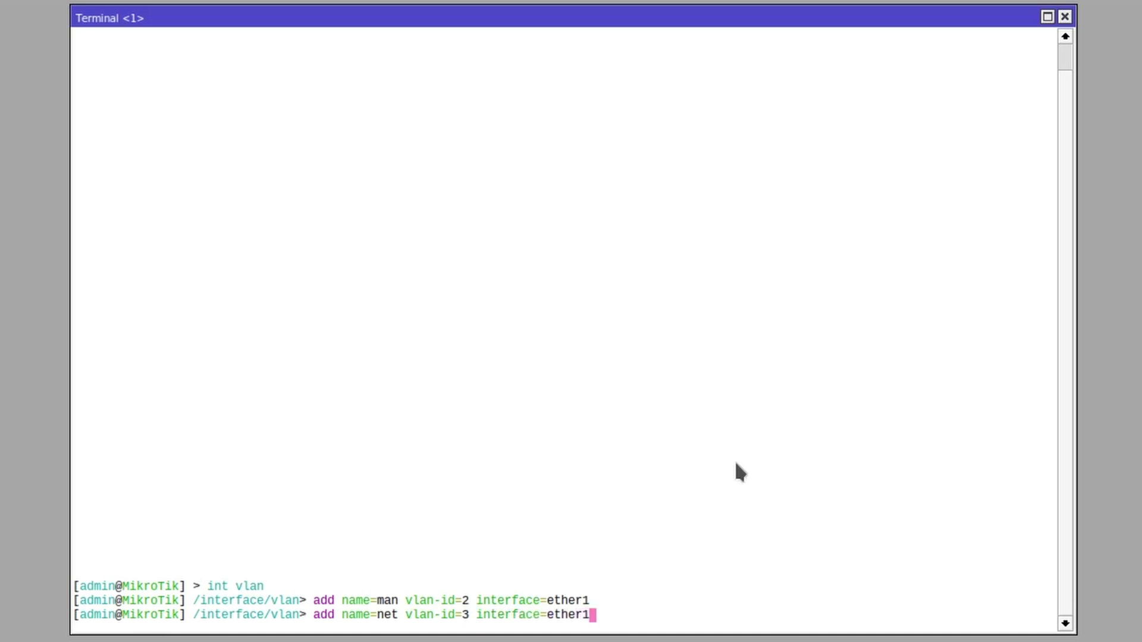
key(Return)
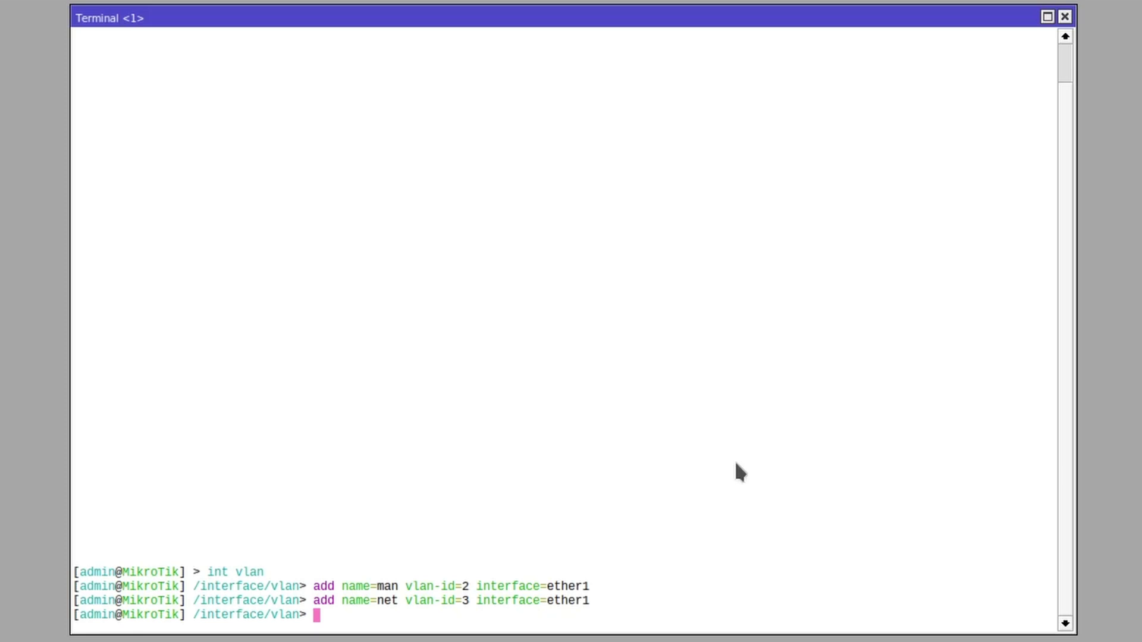
text(/interface)
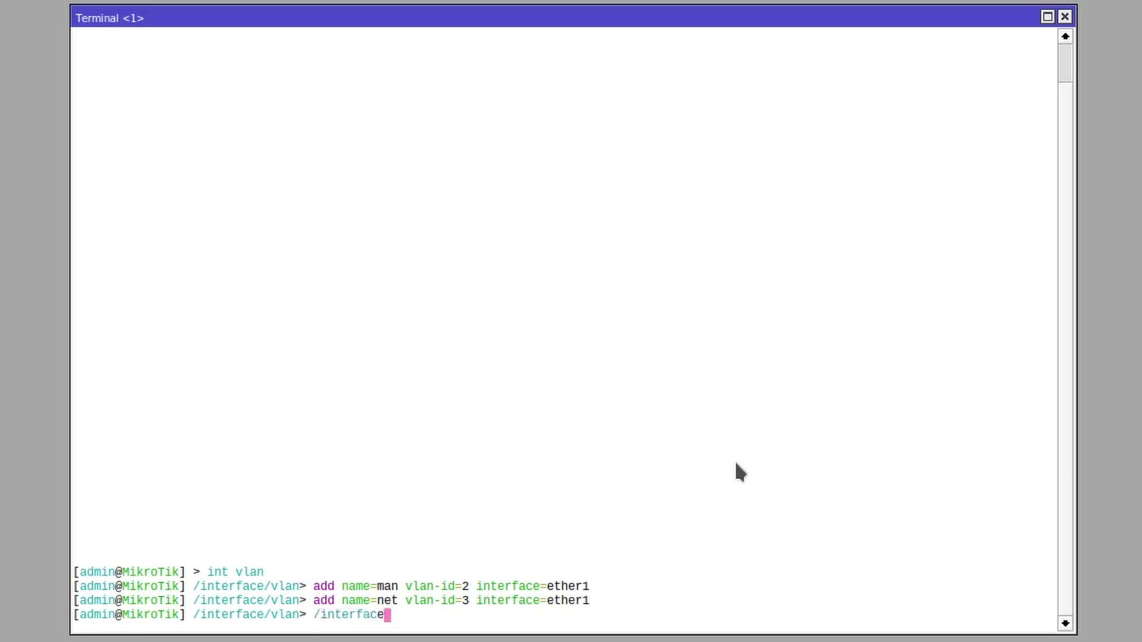
text( list)
key(Return)
Step: Print the interface lists and members, then add man to the LAN list
text(pr)
key(Return)
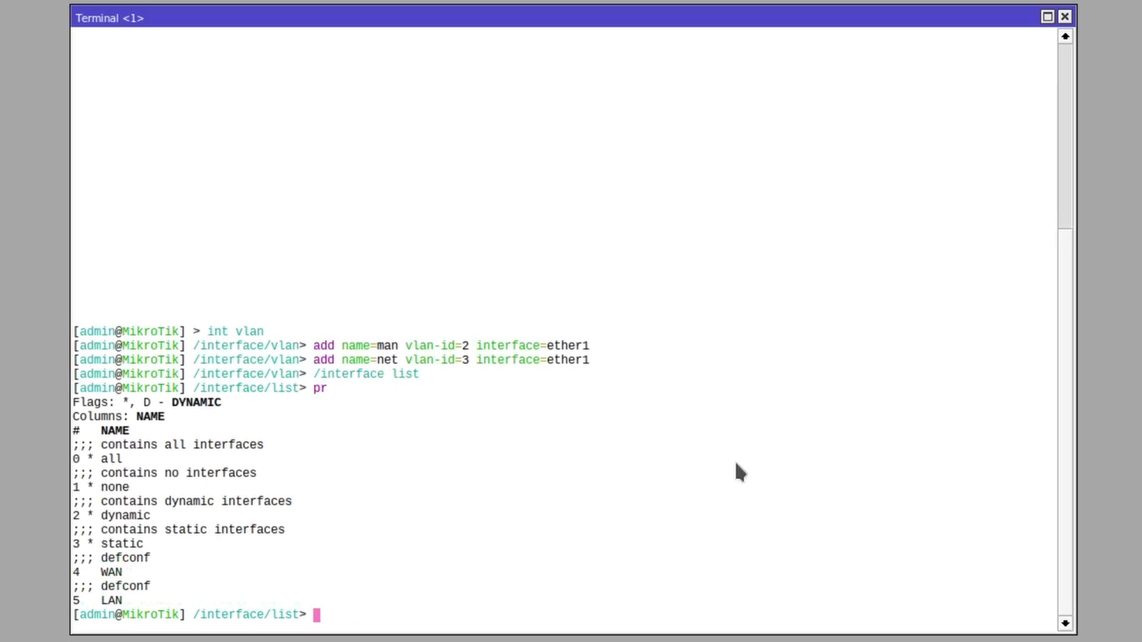
text(member)
key(Return)
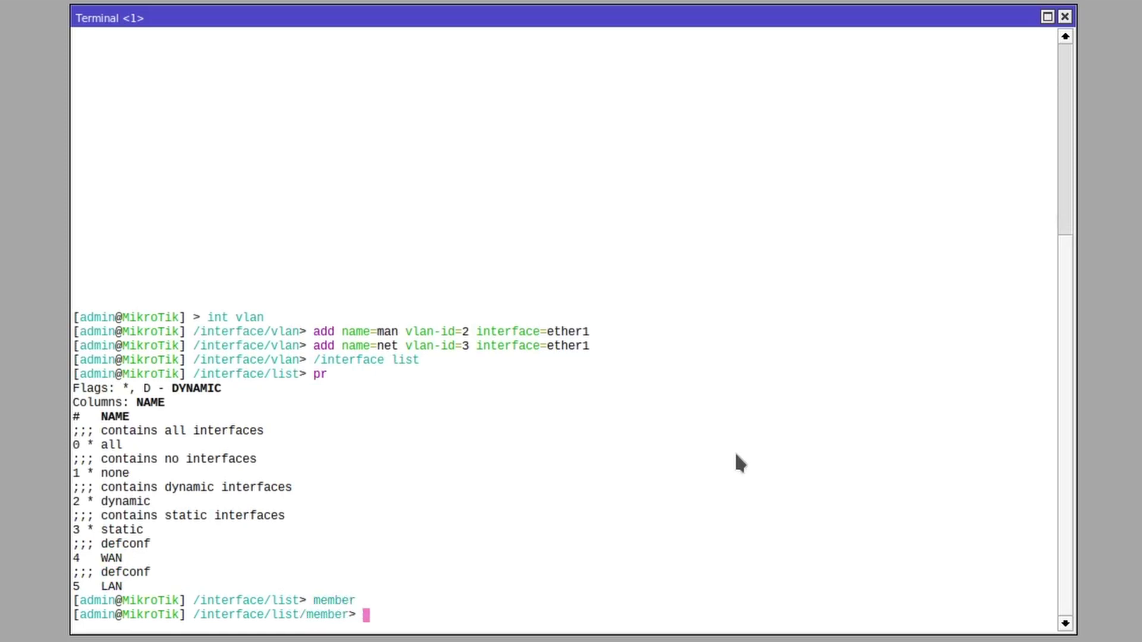
text(pr)
key(Return)
text(add list)
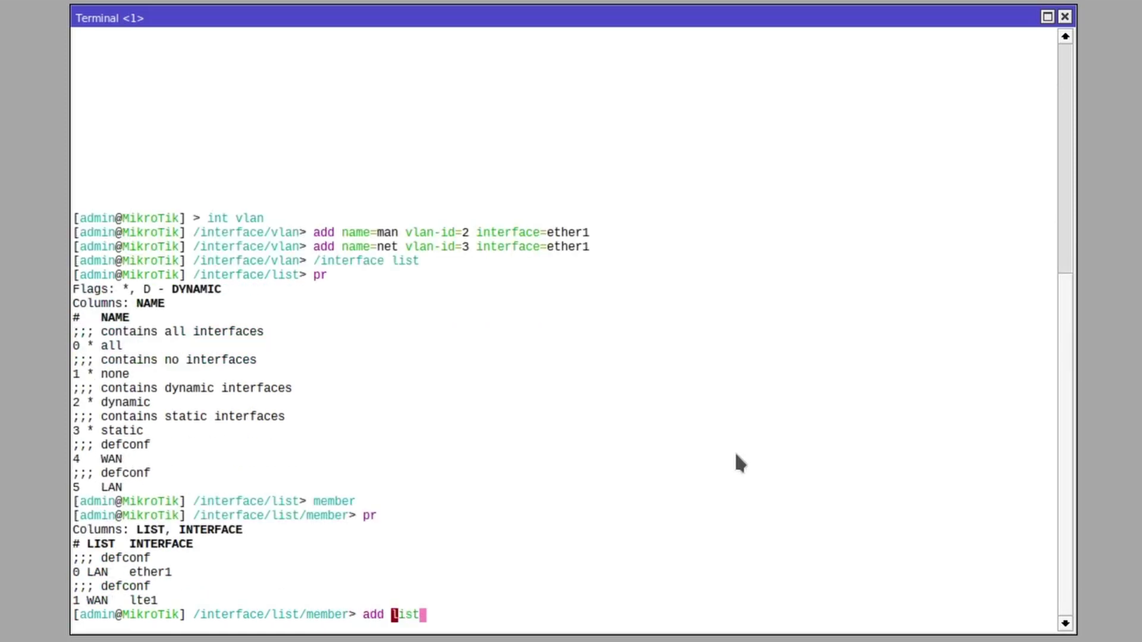
text(=LAN interface=)
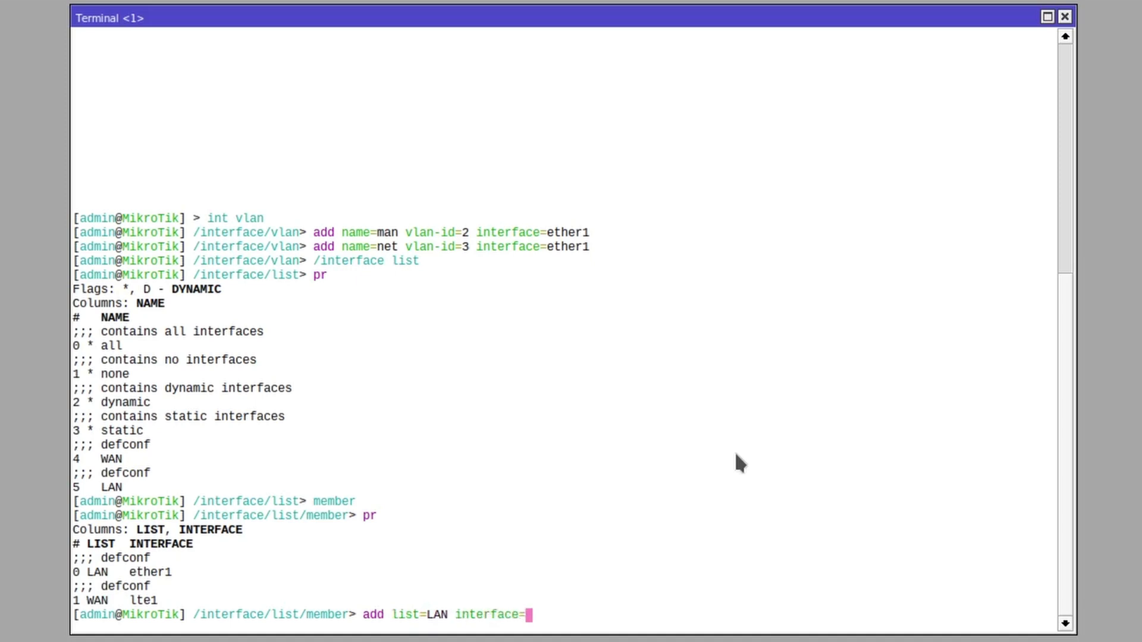
text(man)
key(Return)
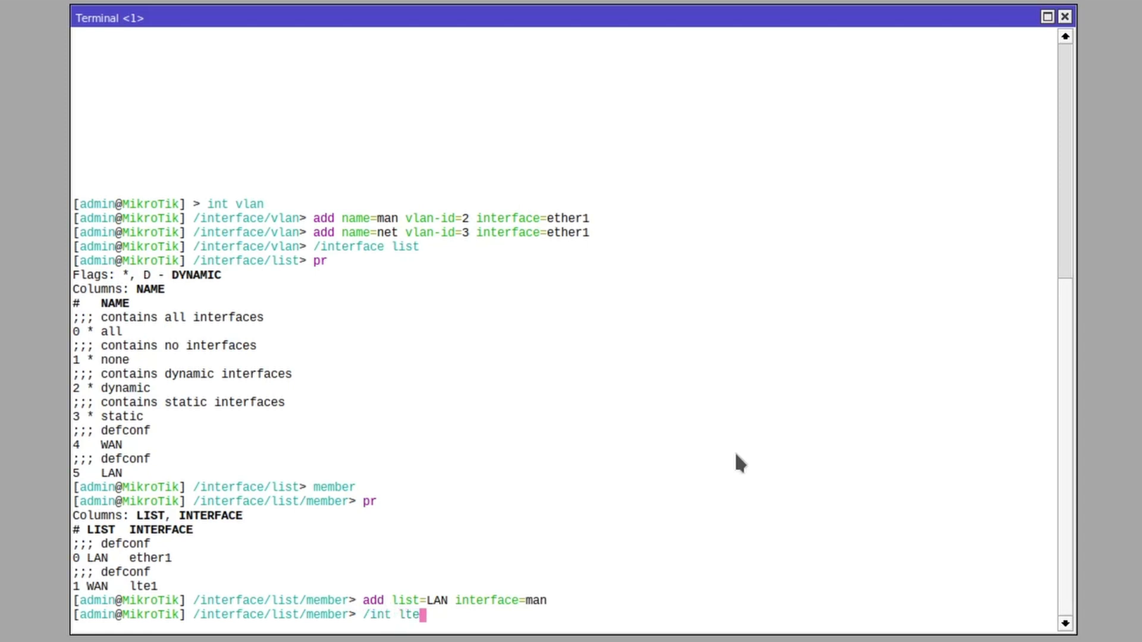
Step: Set LTE APN profile 0's passthrough interface to net
key(Return)
text(apn)
key(Return)
text(pr)
key(Return)
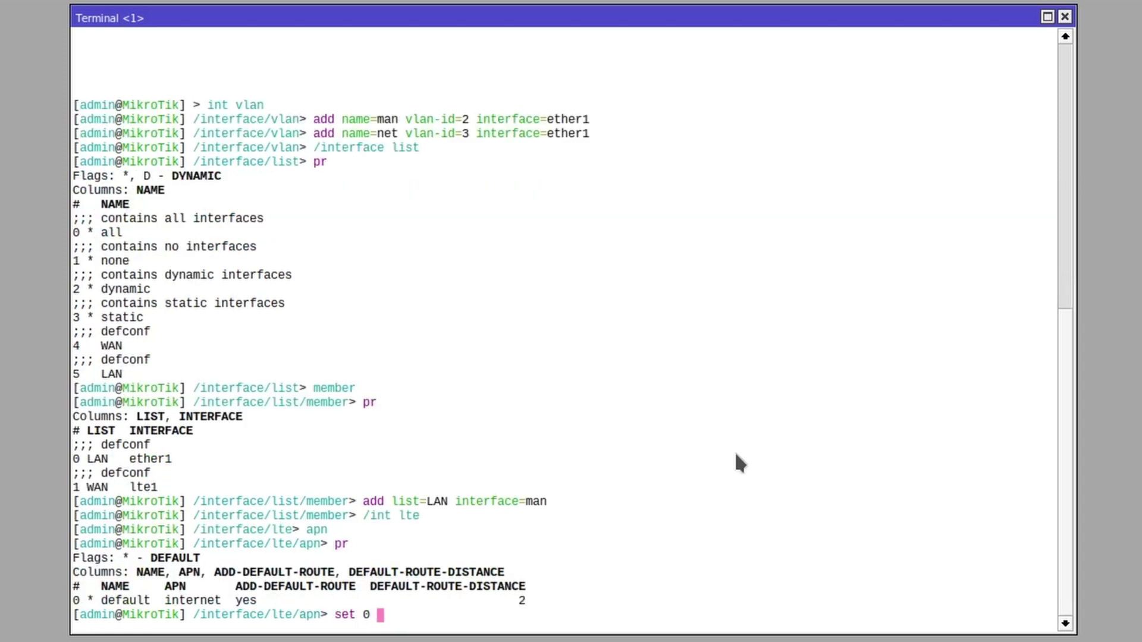
text(set 0 passt)
key(Tab)
text(i)
key(Tab)
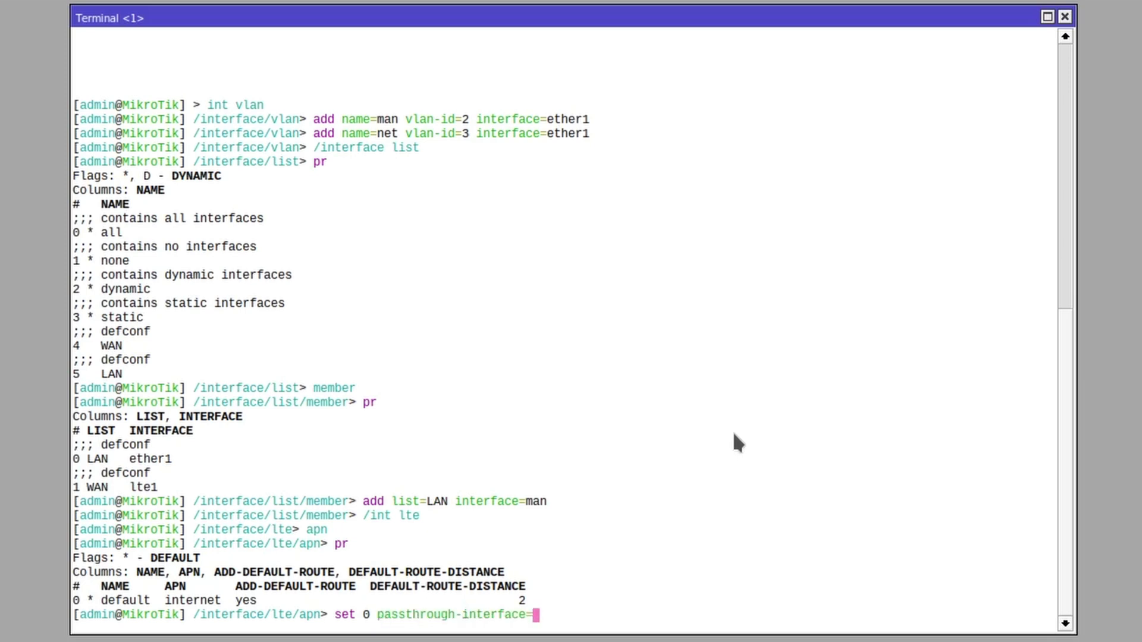
text(net)
key(Return)
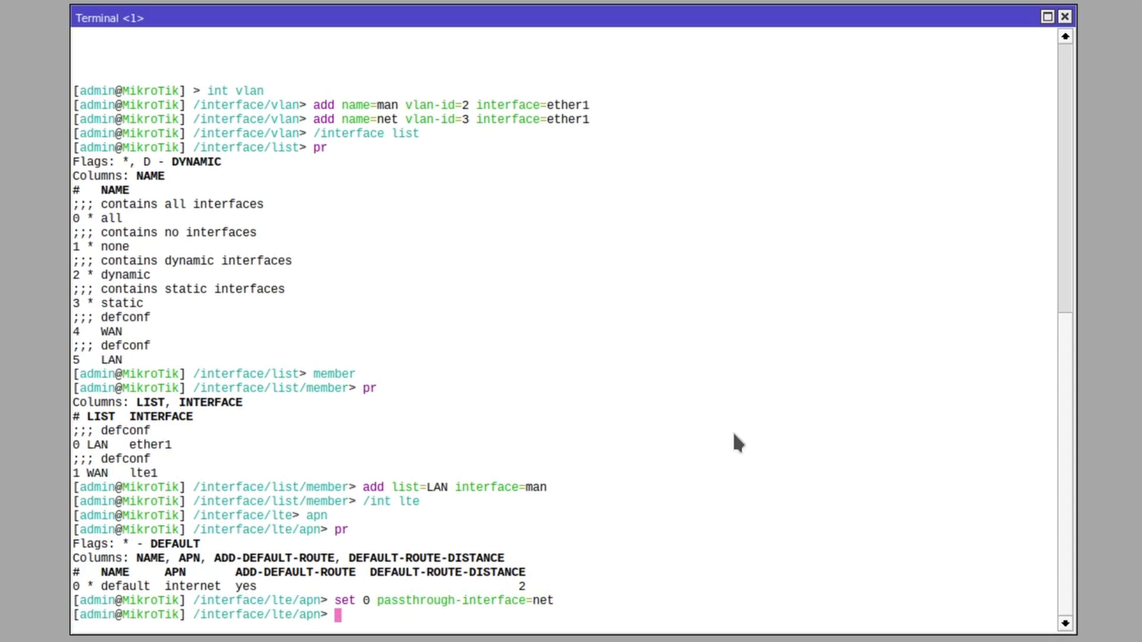
Step: Disable the default 192.168.188.1/24 IP address (entry 0)
text(/ip add)
key(Return)
text(pr)
key(Return)
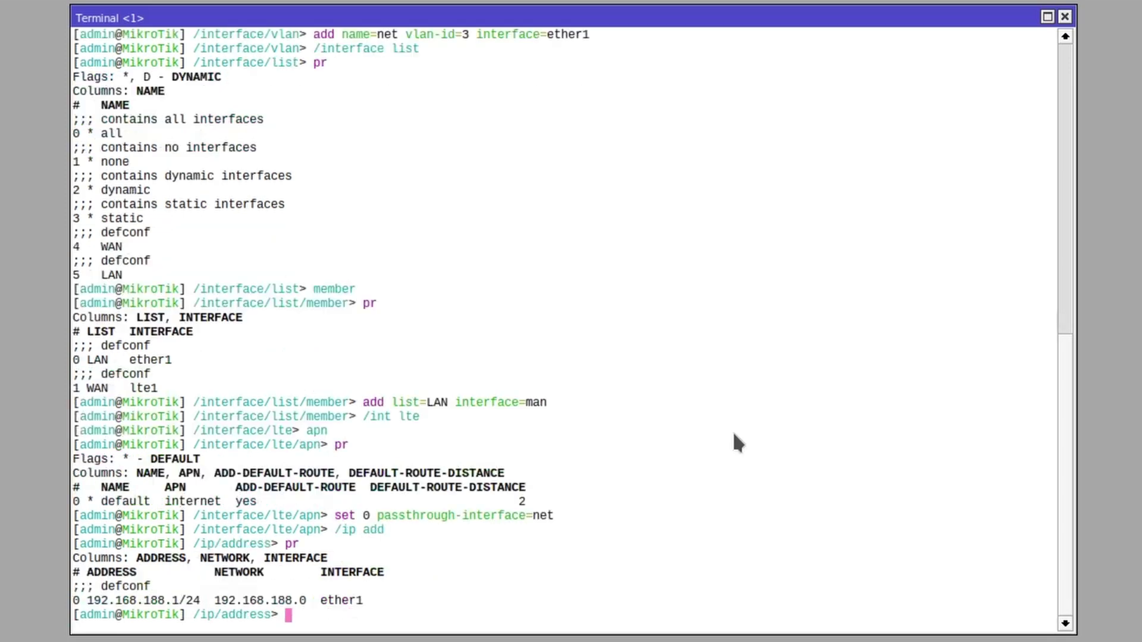
text(disable 0)
key(Return)
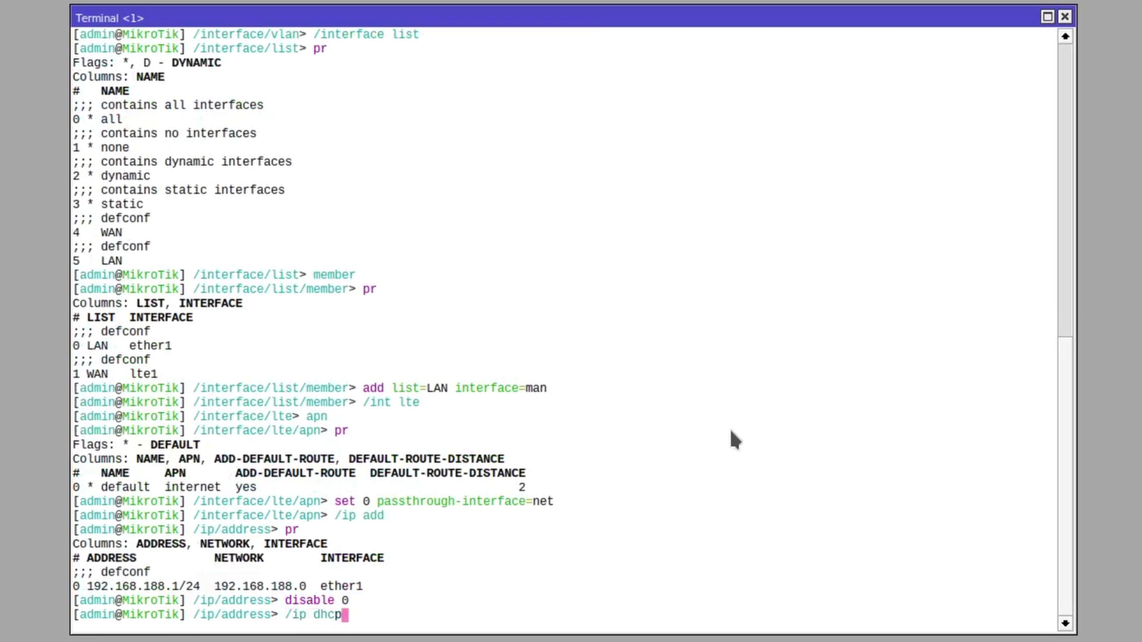
Step: Disable DHCP server 0 and add a DHCP client on interface man
text(/ip dhcp-serv)
key(Return)
text(pr)
key(Return)
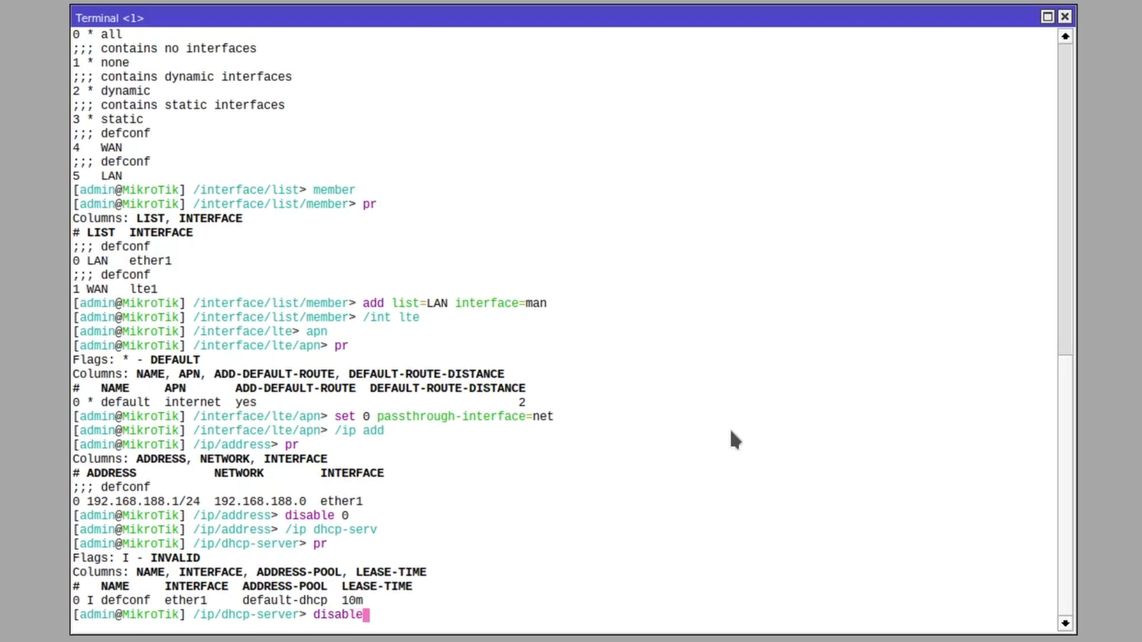
text(disable 0)
key(Return)
text(pr)
key(Return)
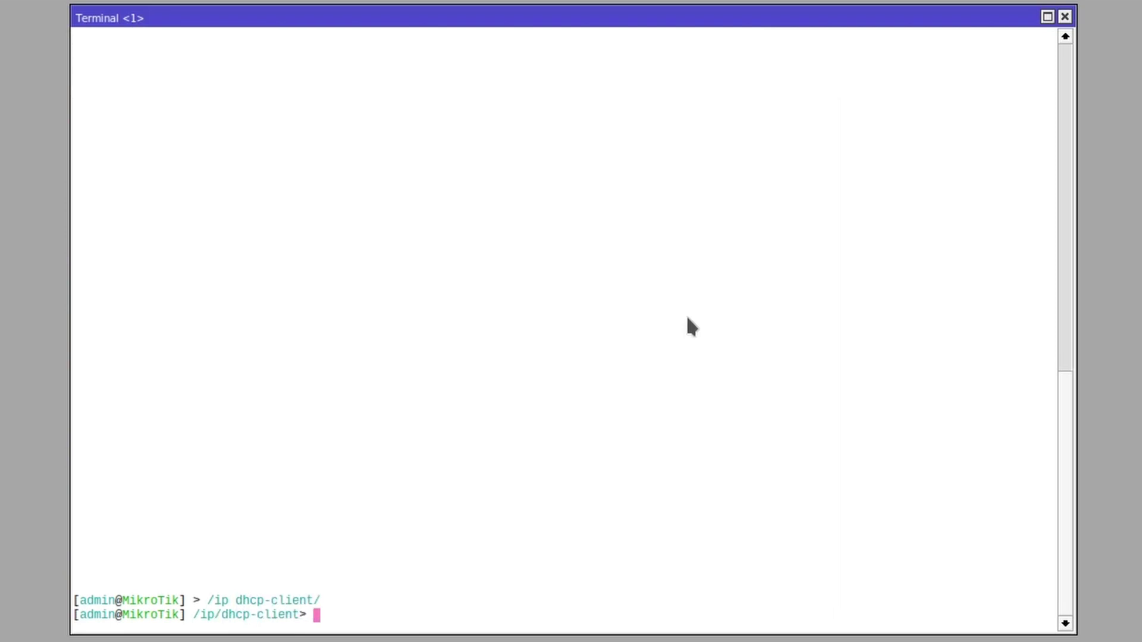
text(add interface=)
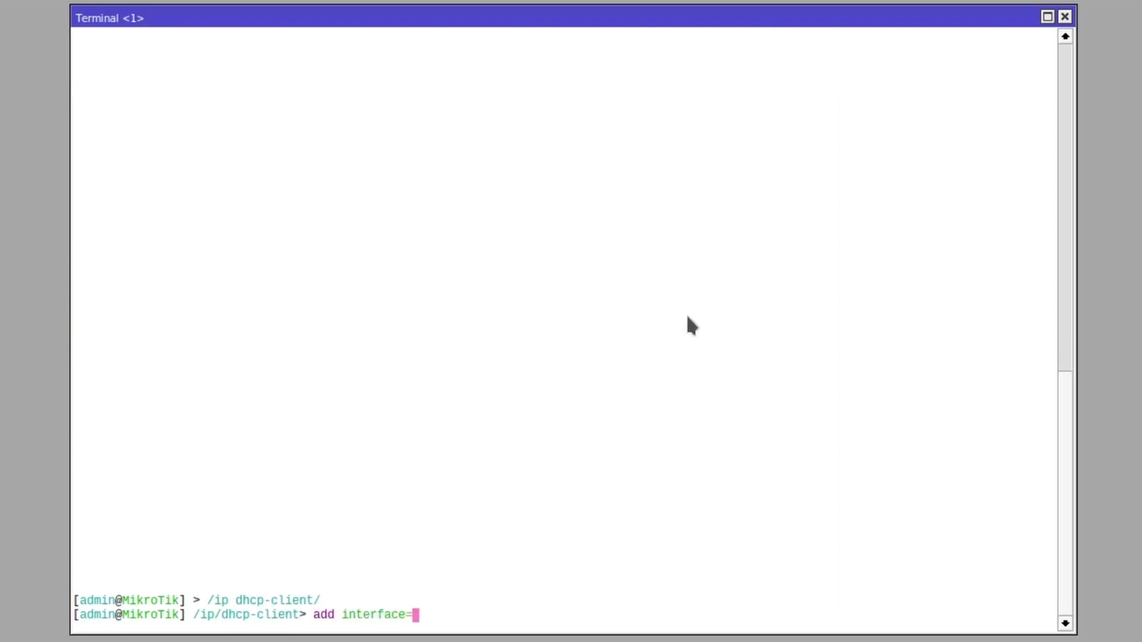
text(man)
key(Return)
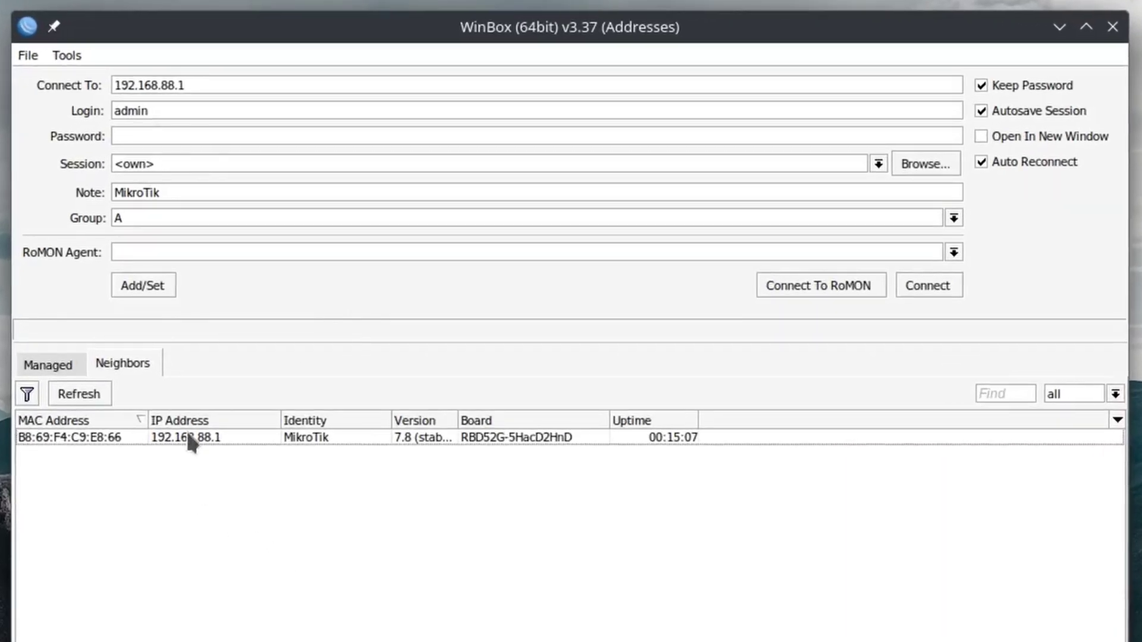
Step: Select the router at 192.168.88.1, enter its password and log in
click(188, 438)
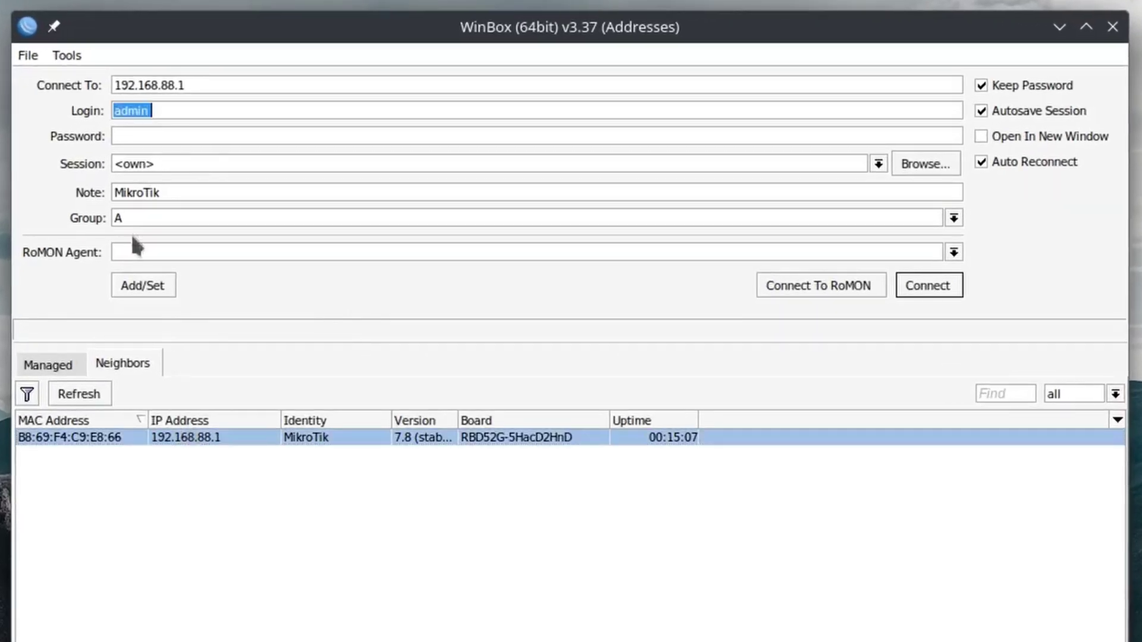
click(162, 138)
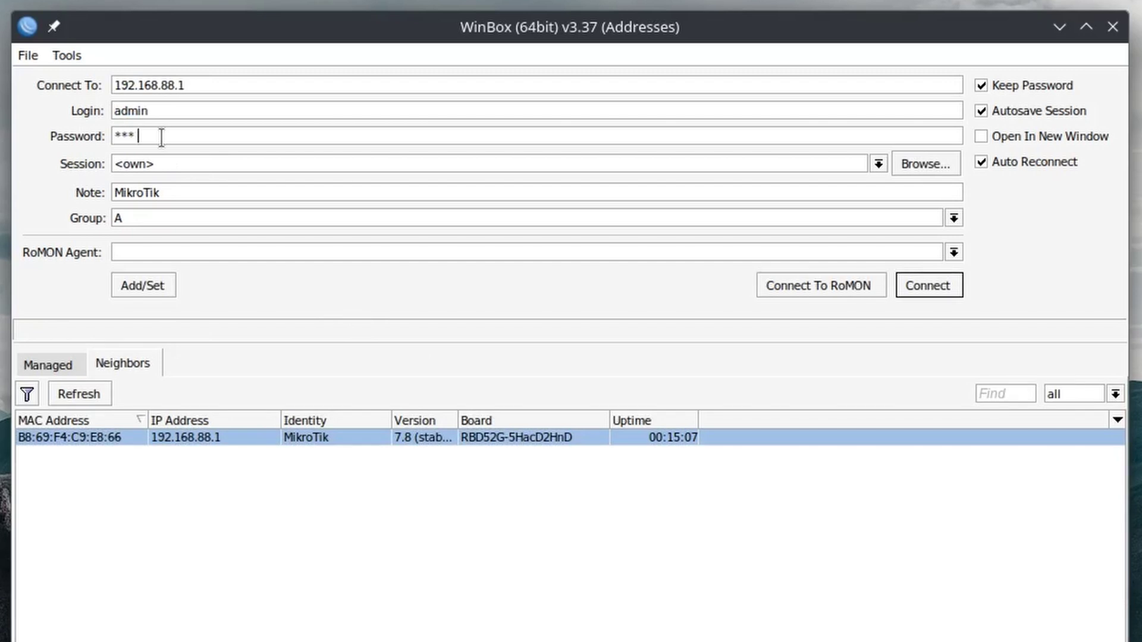
key(Return)
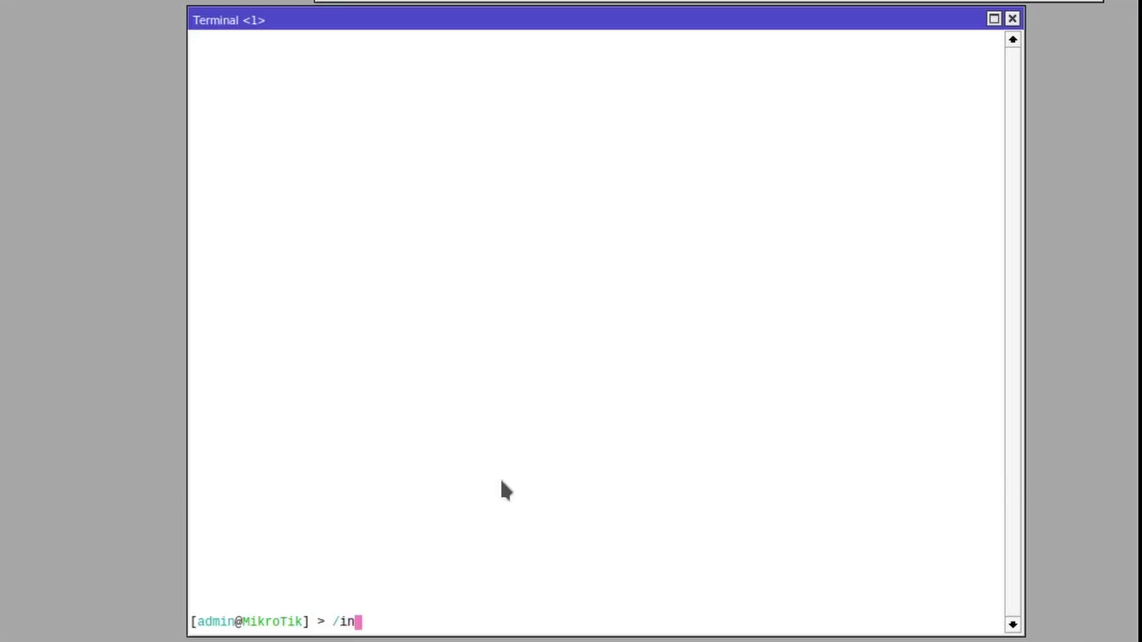
Step: Under /interface vlan, add man (vlan-id 2) and net (vlan-id 3) on ether1
text(/int vlan)
key(Return)
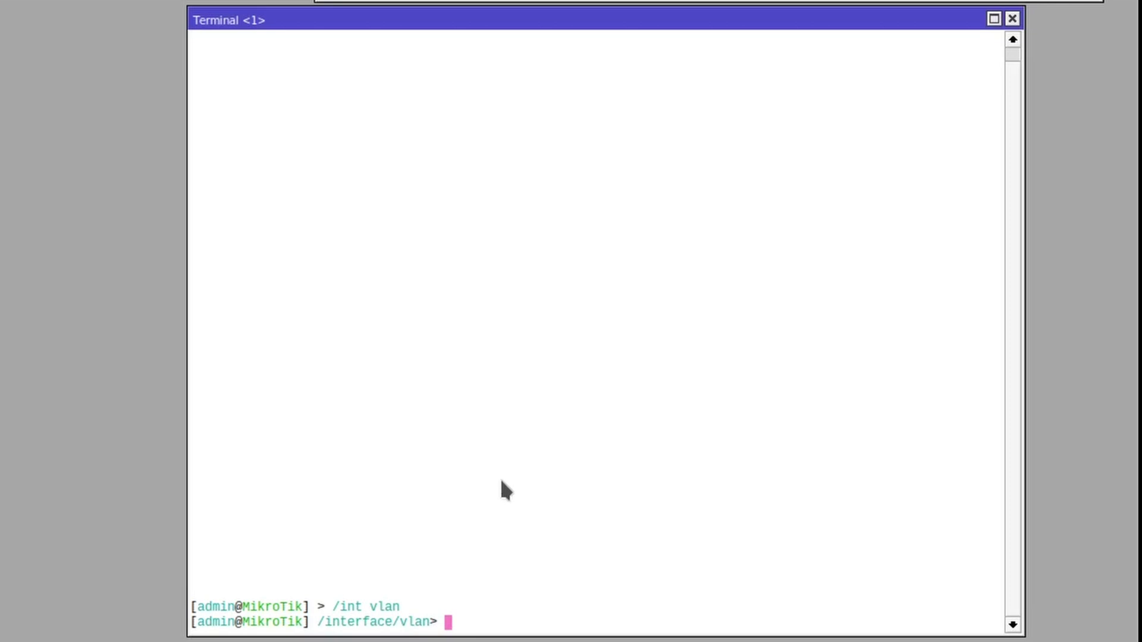
text(add name=man )
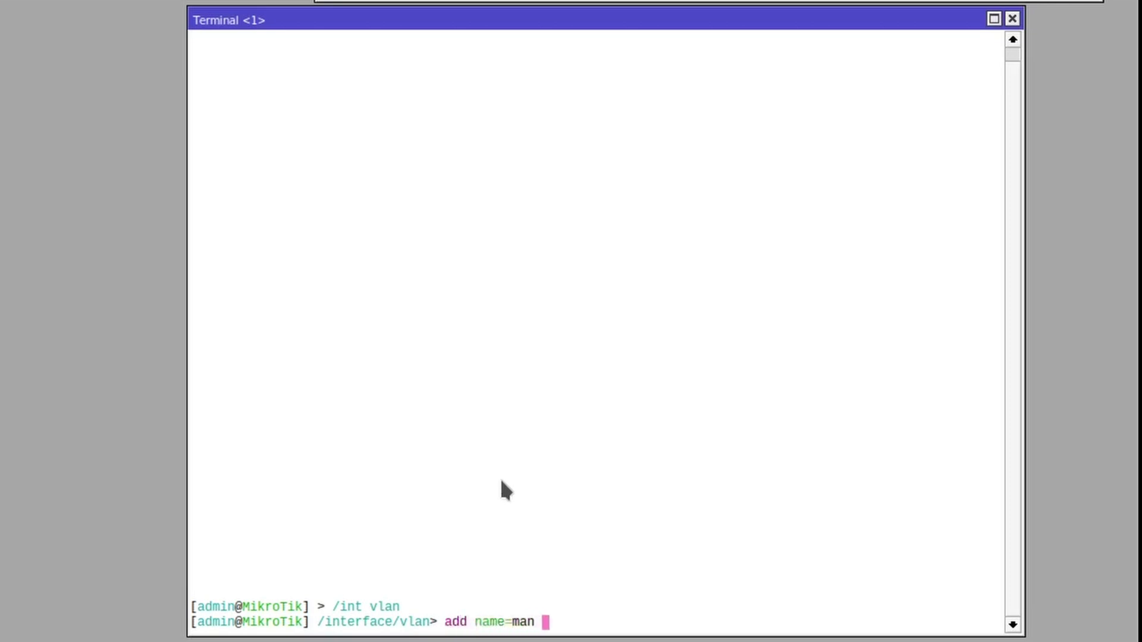
text(vlan-id=2 )
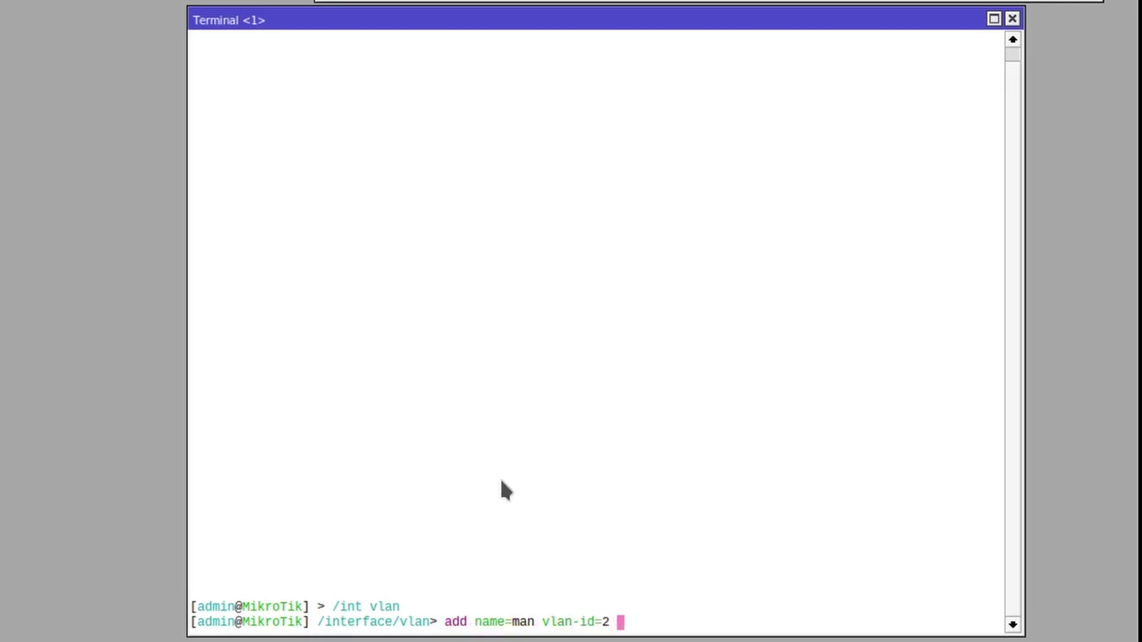
text(interface=ether)
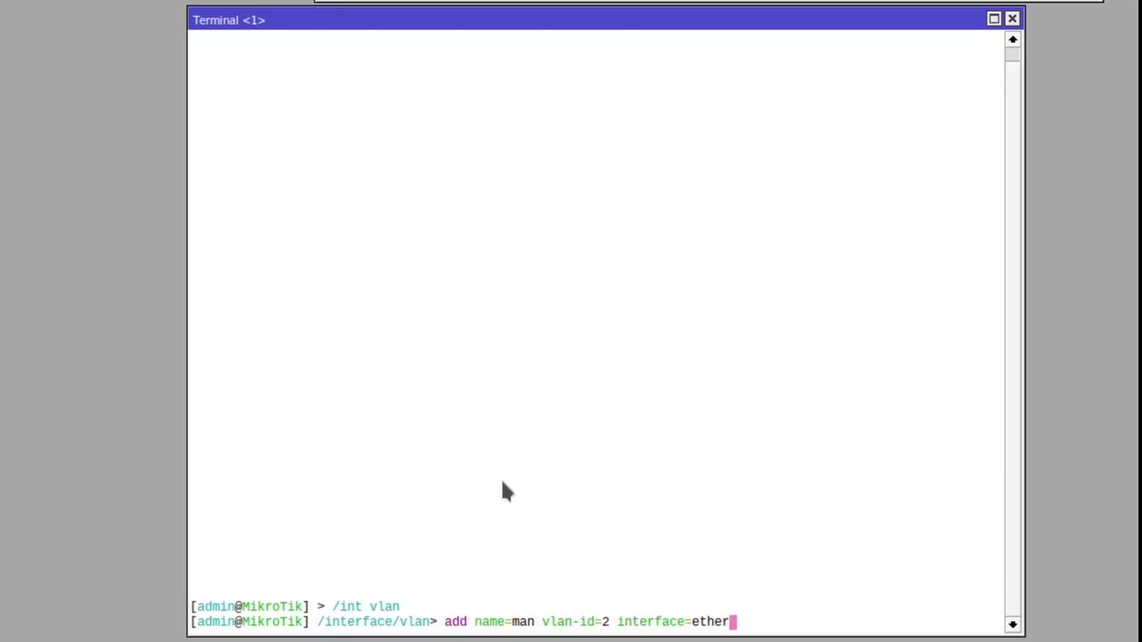
text(1)
key(Return)
text(add nam)
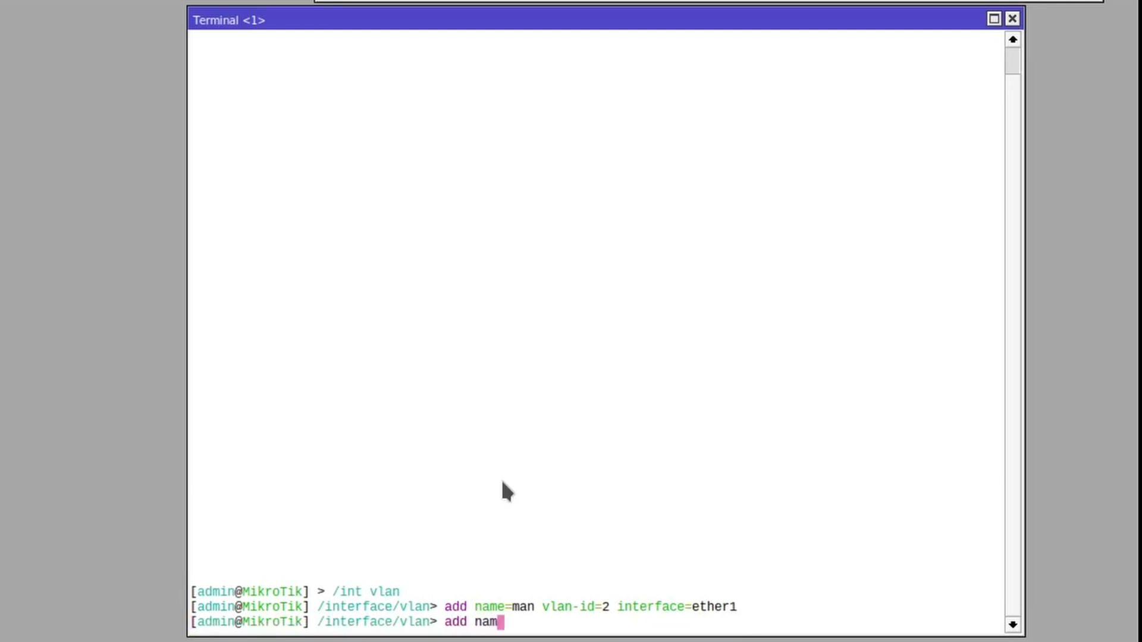
text(e=net )
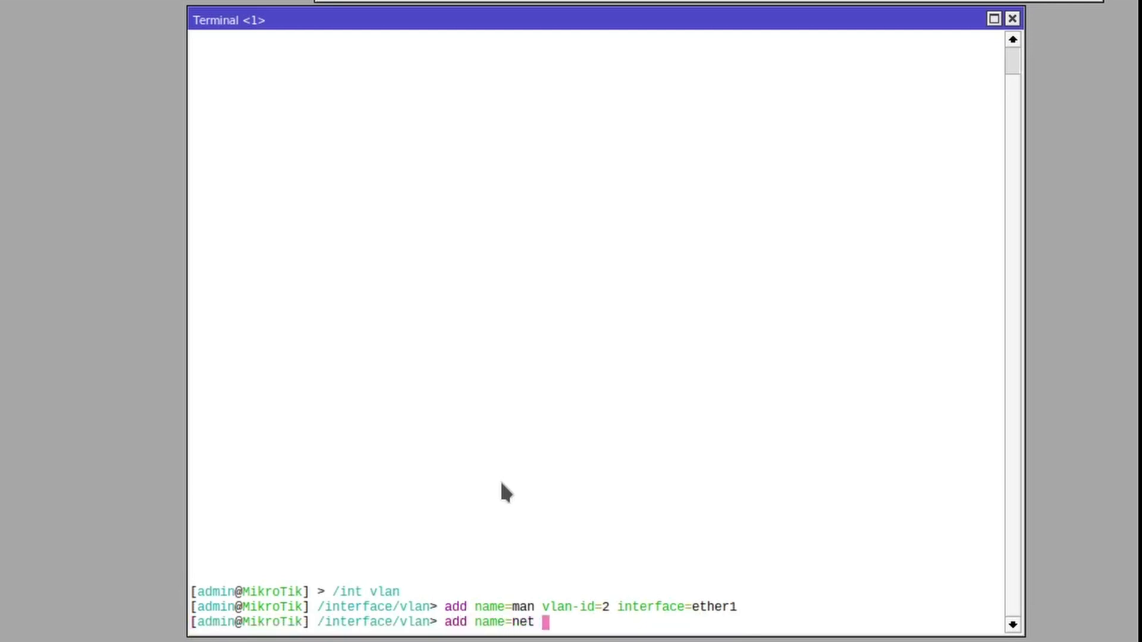
text(vlan-id=3 interface=)
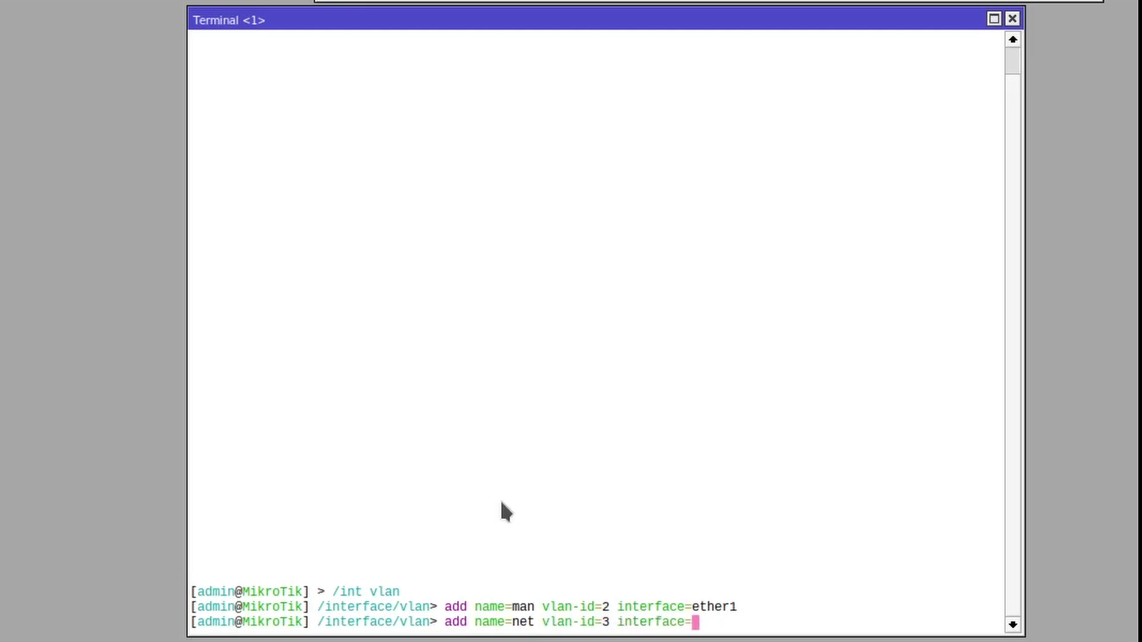
text(ether1)
key(Return)
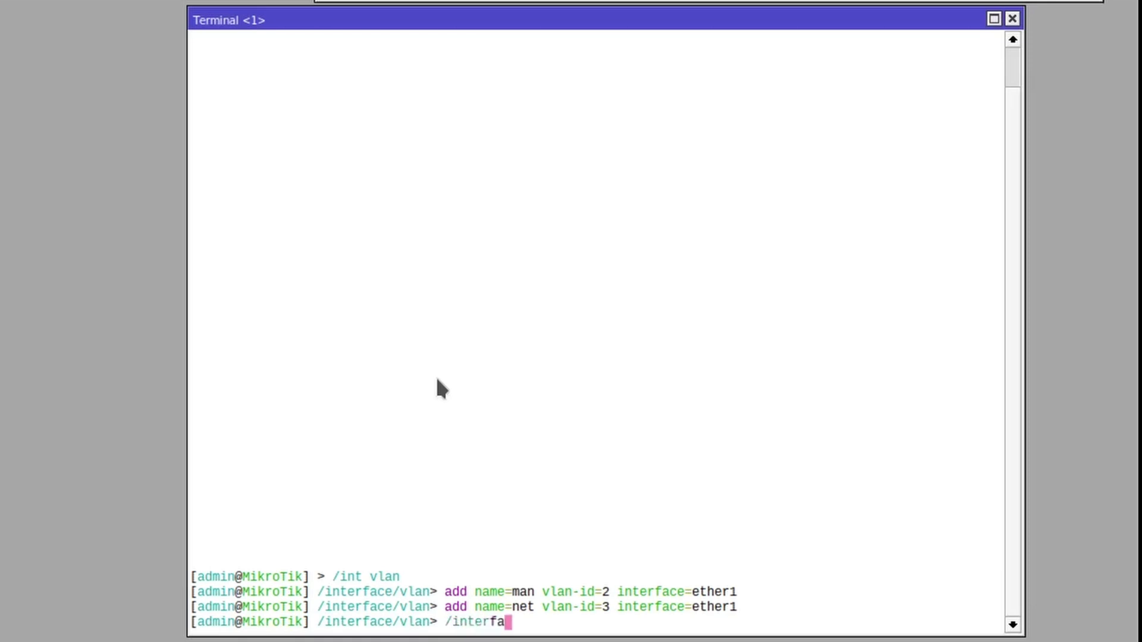
Step: List the interface list members, then add net to the WAN list
key(Return)
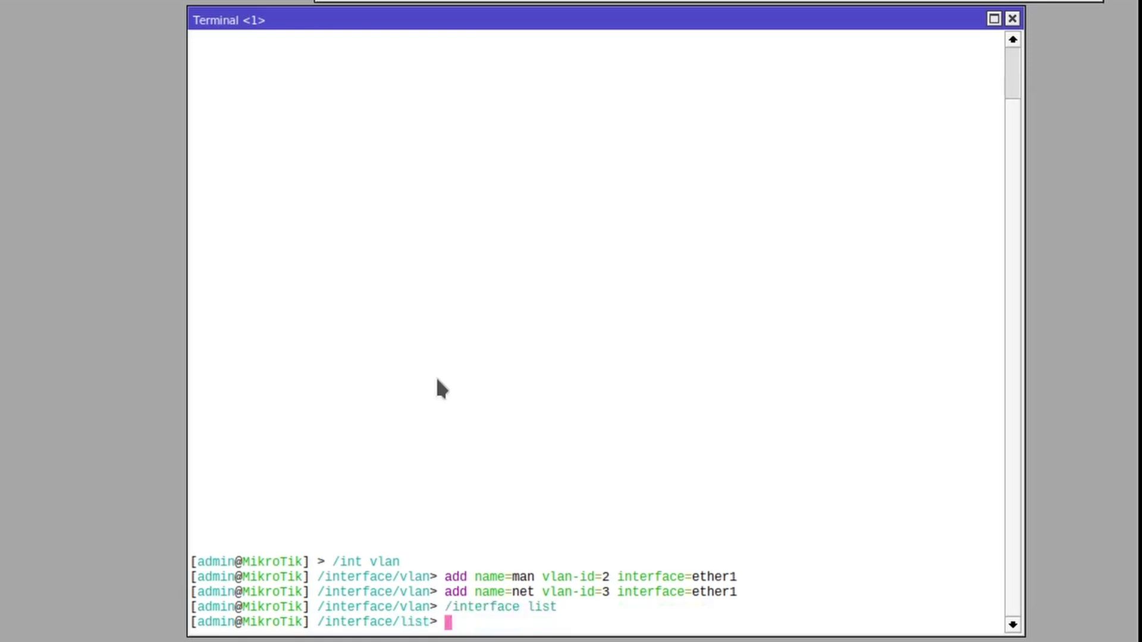
text(member)
key(Return)
text(pr)
key(Return)
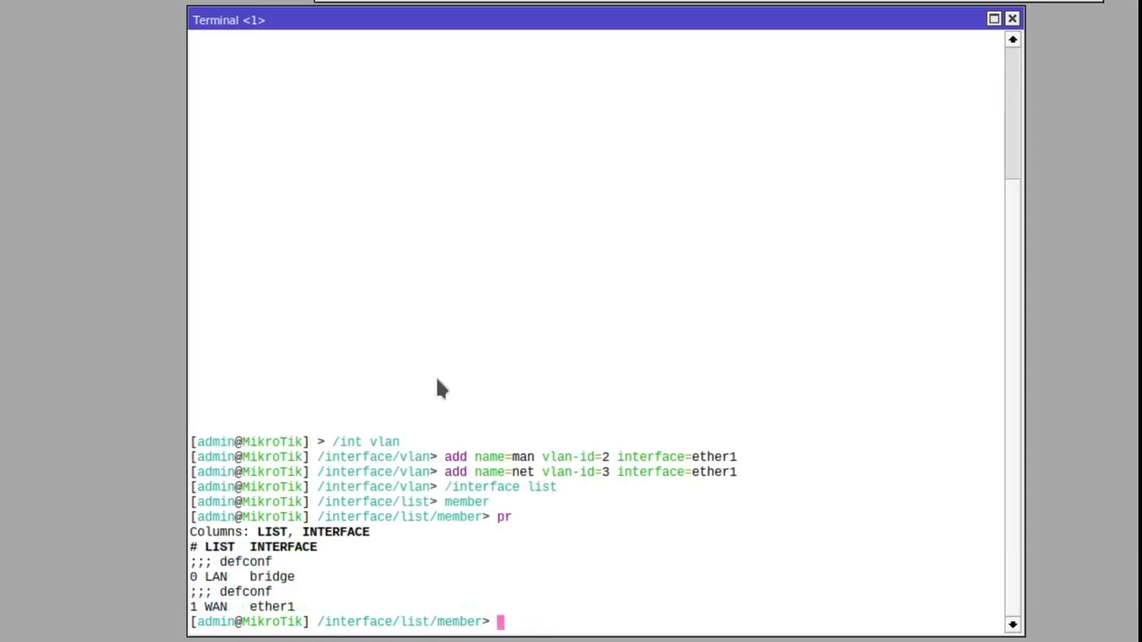
text(add list=WAN)
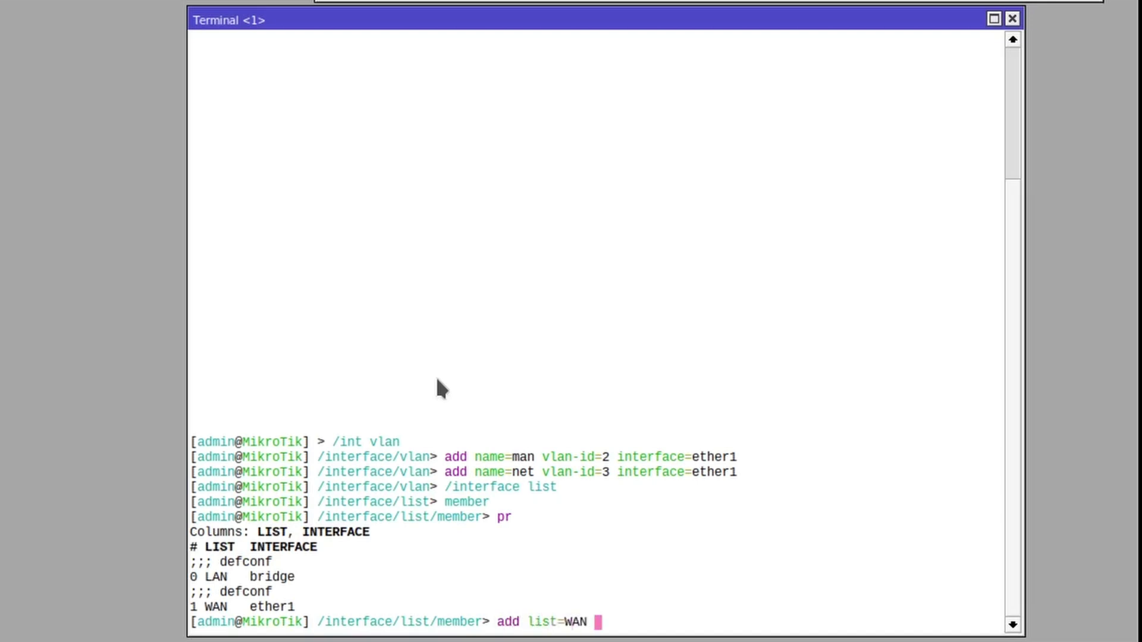
text( inte)
key(Tab)
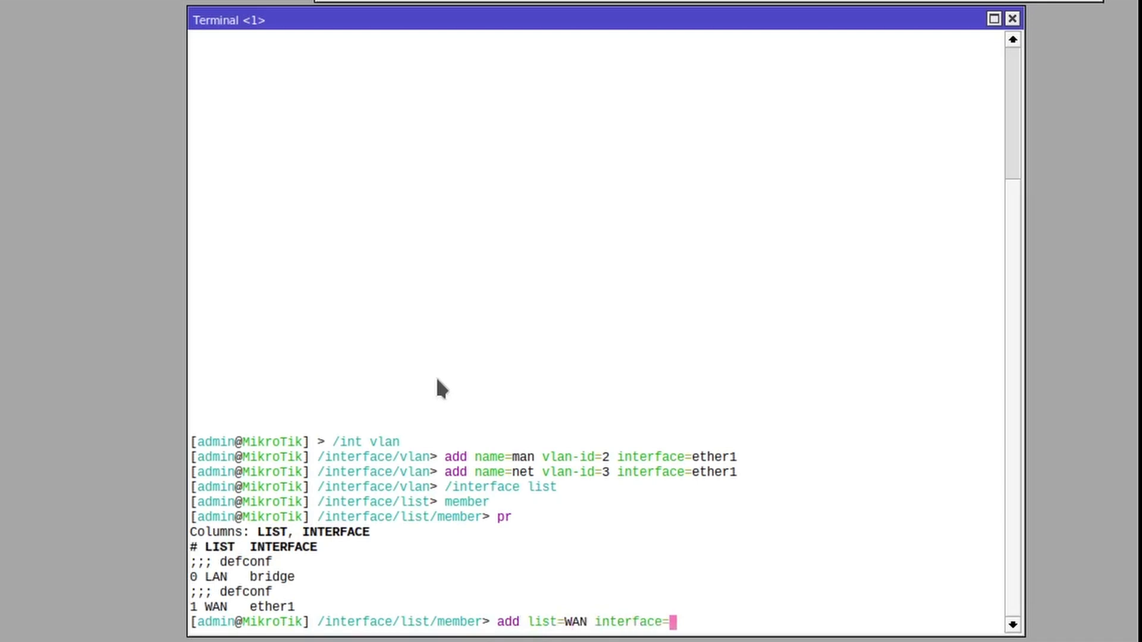
text(net)
key(Return)
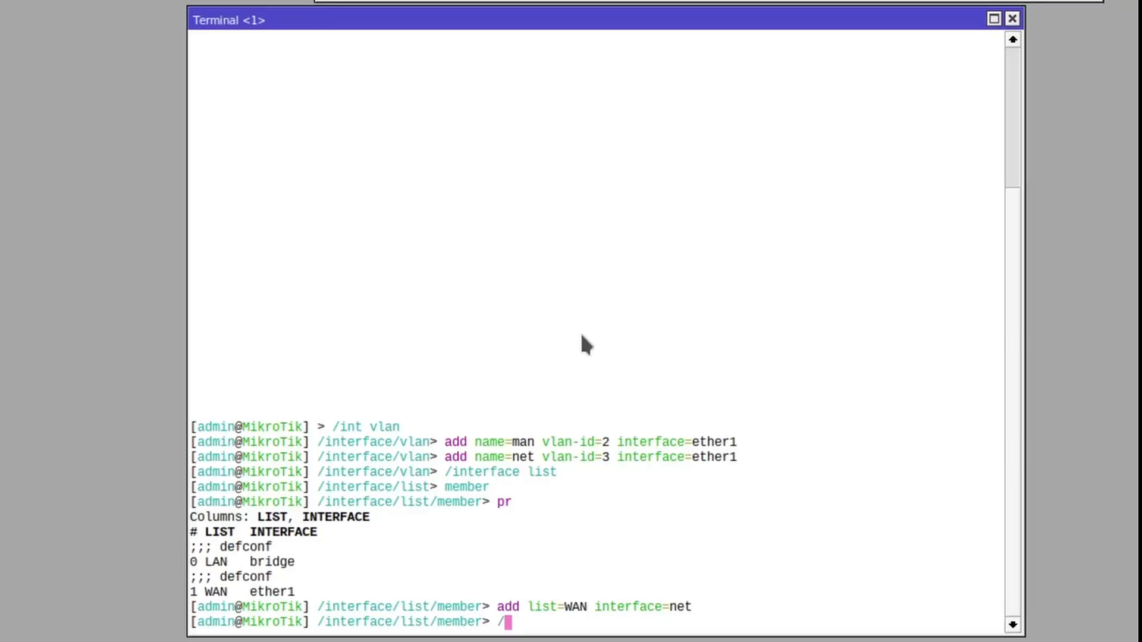
Step: List bridge ports, then add man as a port of bridge 'bridge'
text(erface bridg)
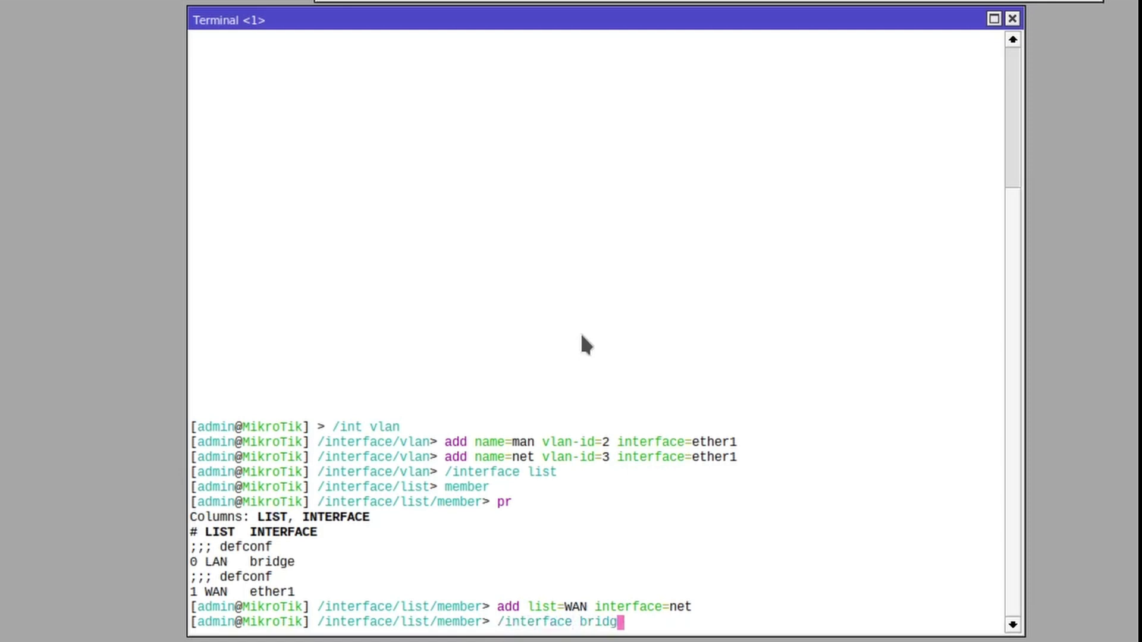
text(e)
key(Return)
text(port)
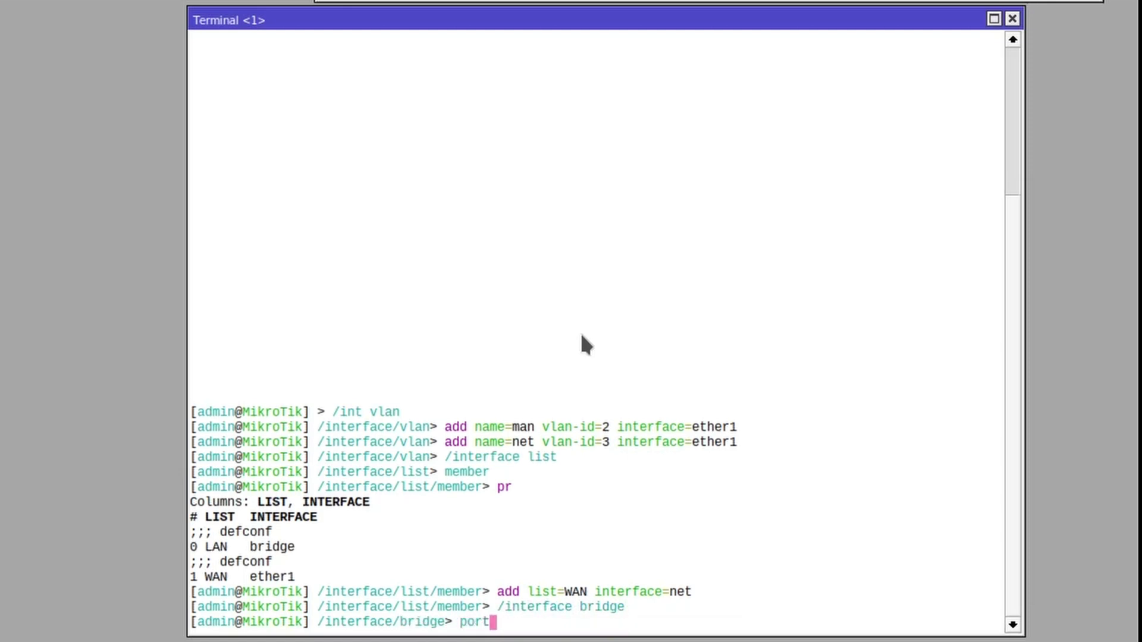
key(Return)
text(pr)
key(Return)
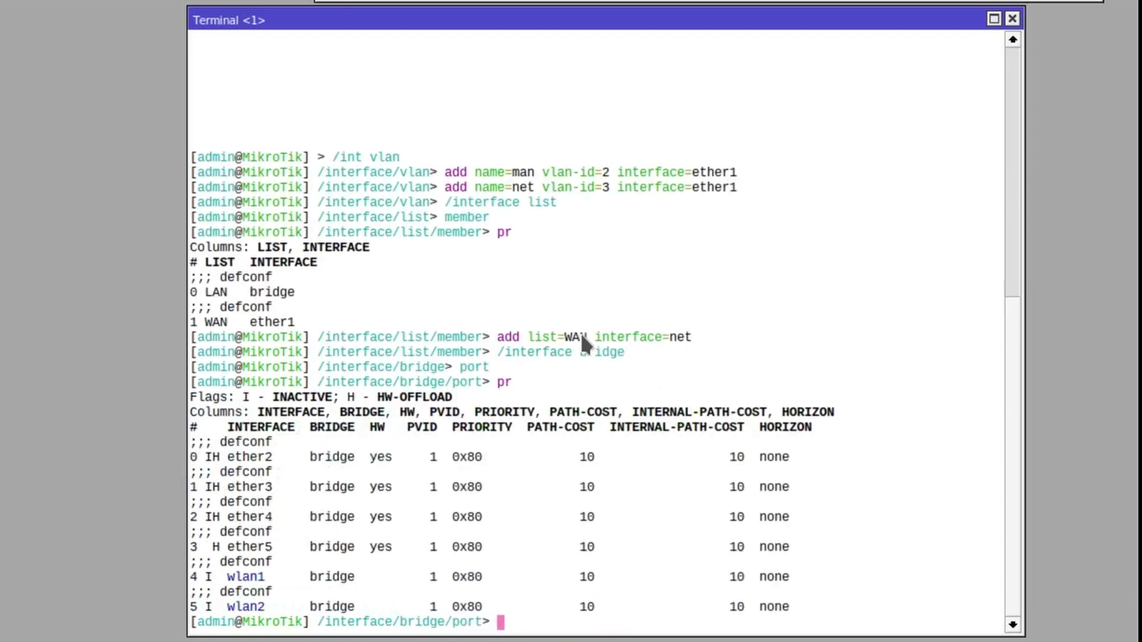
text(add interf)
key(Tab)
text(man)
key(Return)
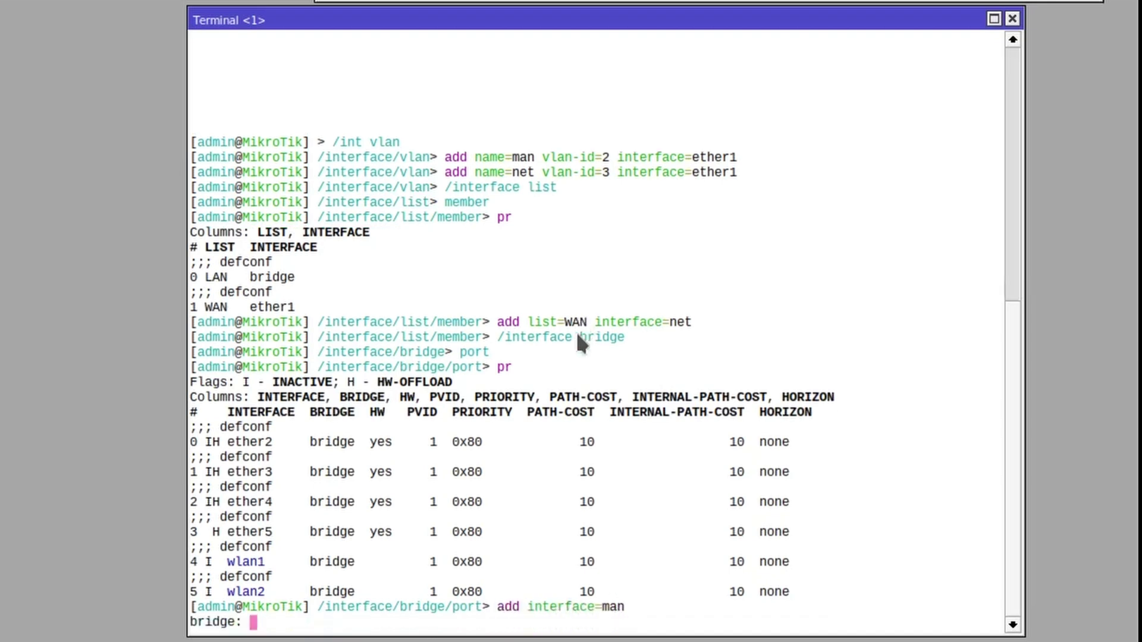
text(bridge)
key(Return)
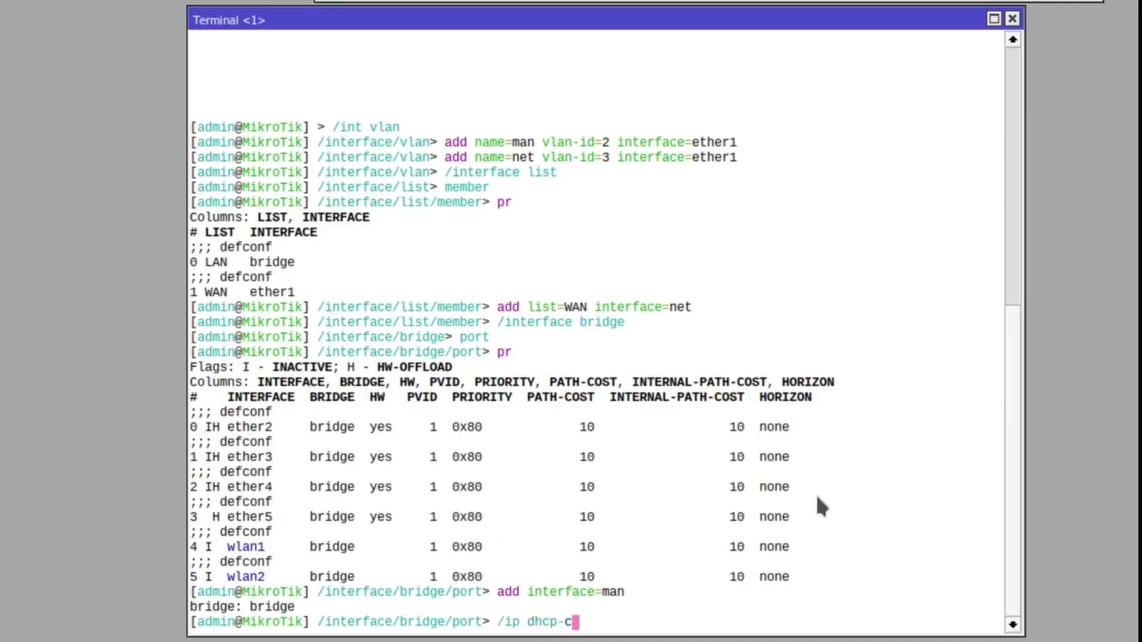
Step: Set DHCP client 0 to interface net and confirm its 10.223.123.126/30 lease
text(l)
key(Return)
text(pr)
key(Return)
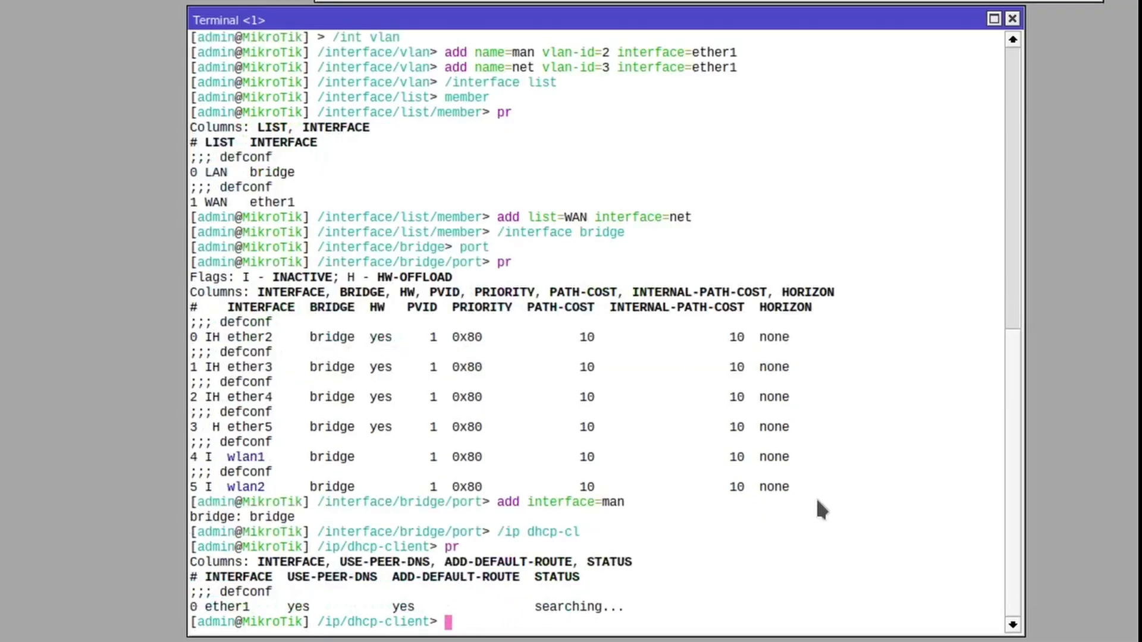
text(set 0 inter)
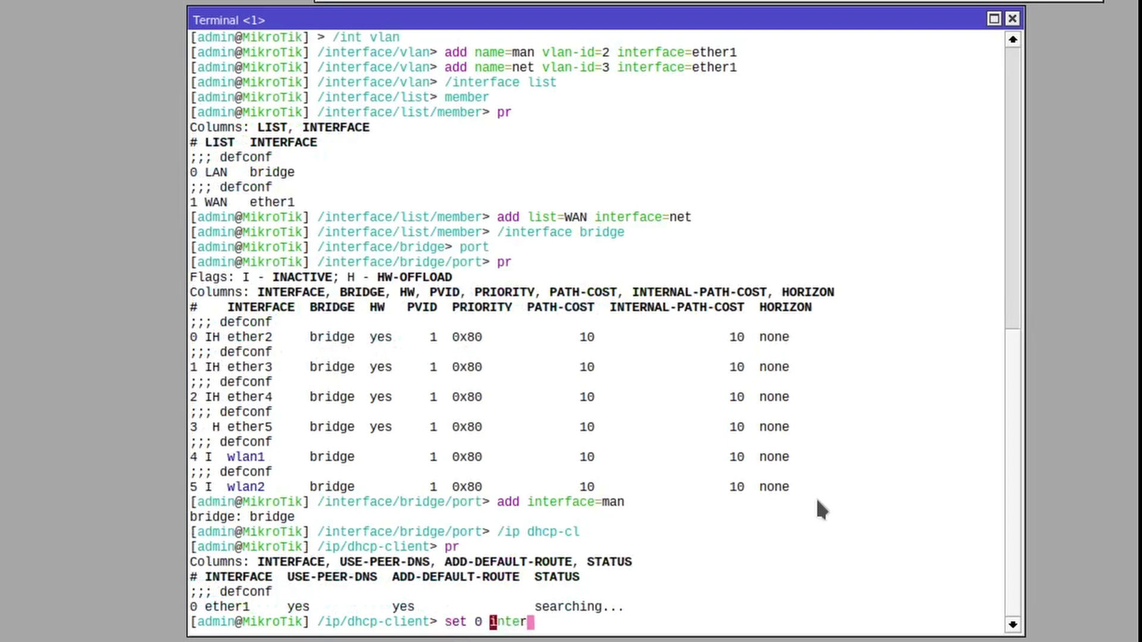
text(face=net)
key(Return)
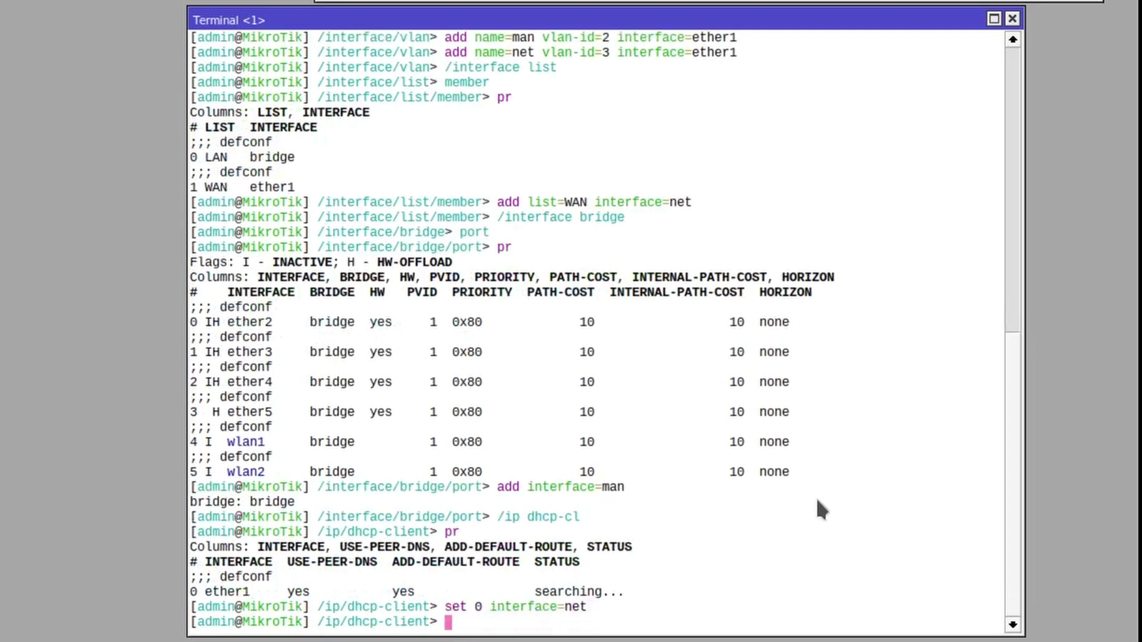
text(pr)
key(Return)
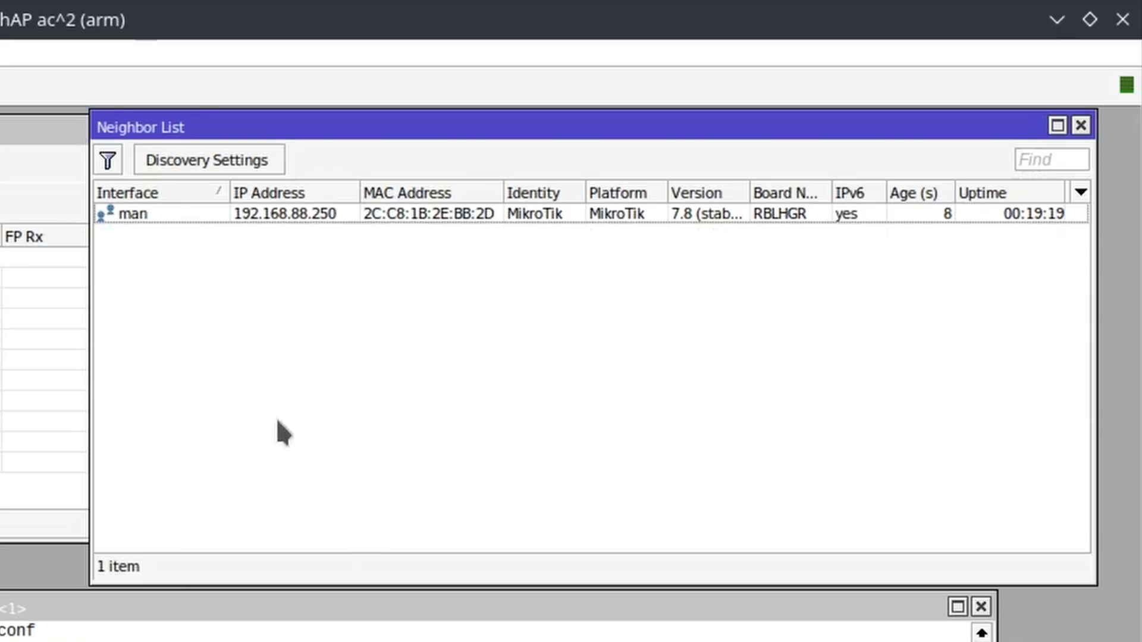
Step: Telnet into the man neighbour at 192.168.88.250 and ping 8.8.8.8
right_click(244, 211)
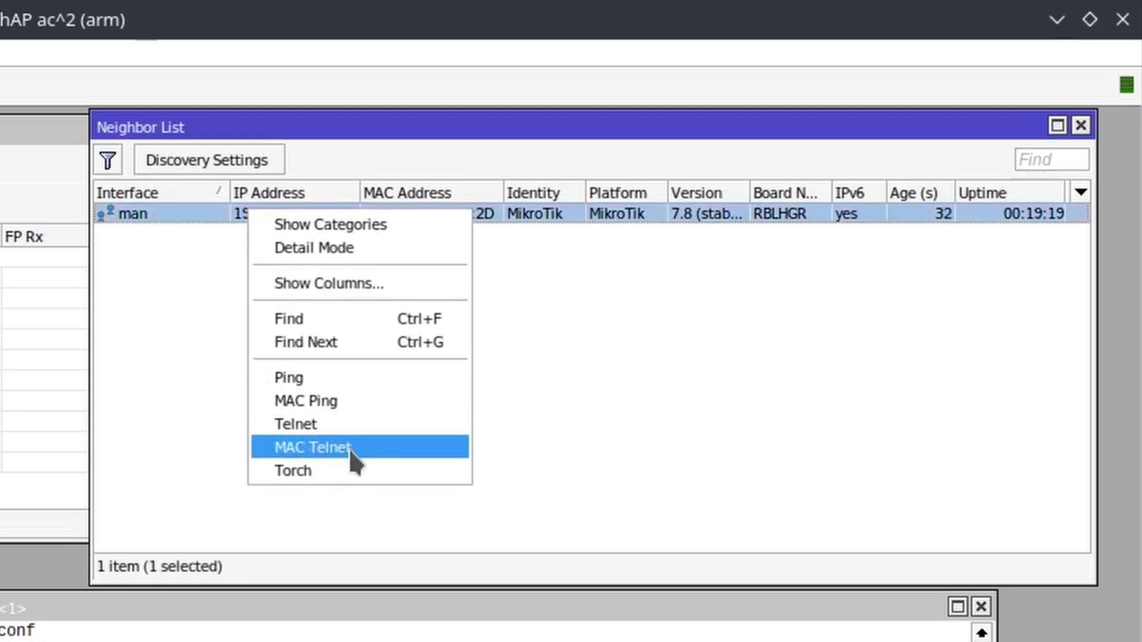
click(344, 425)
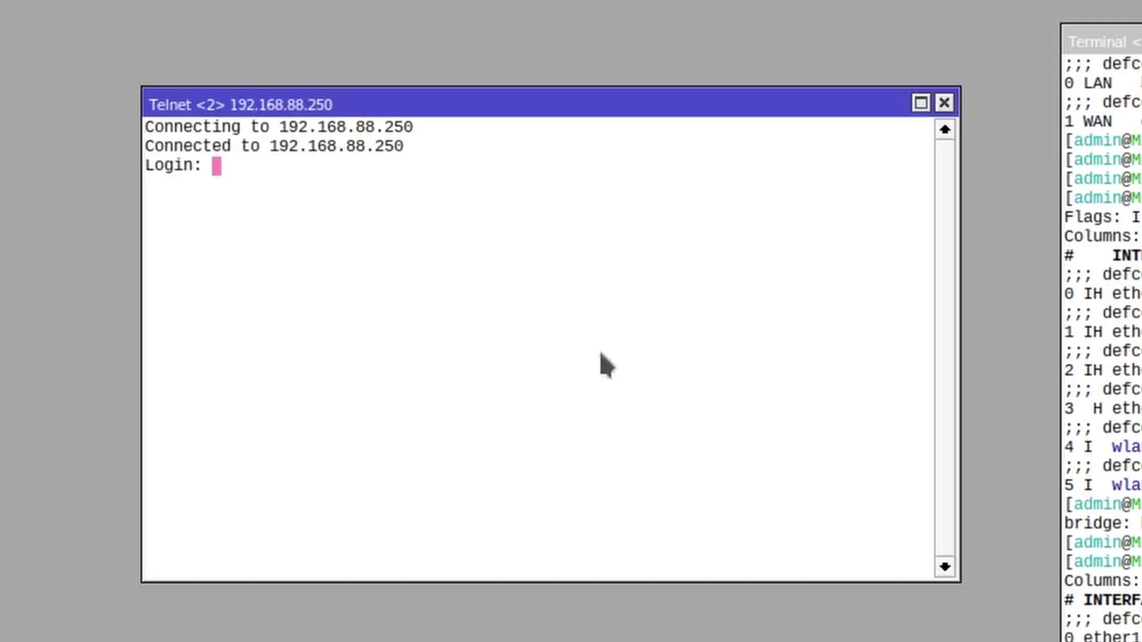
text(admin)
key(Return)
key(Return)
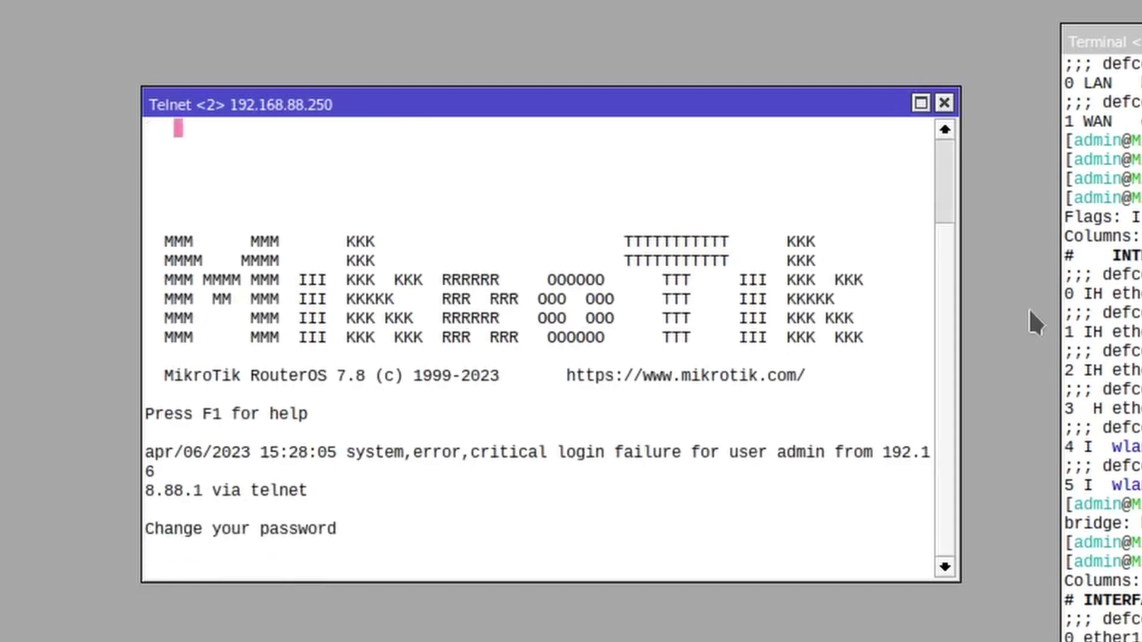
key(ctrl+c)
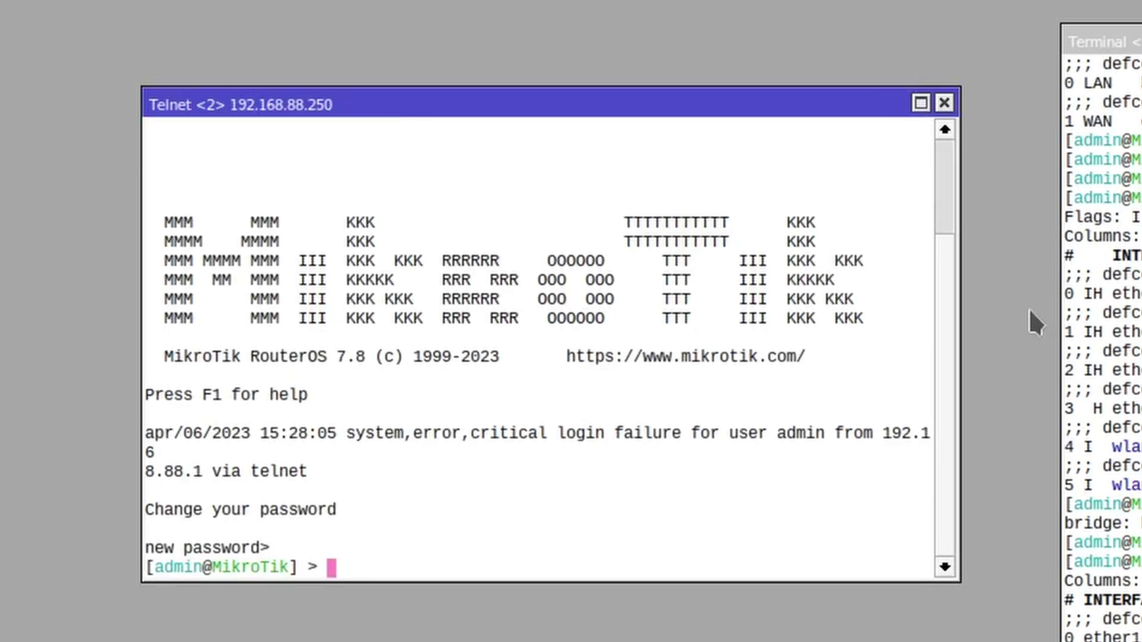
text(/ping )
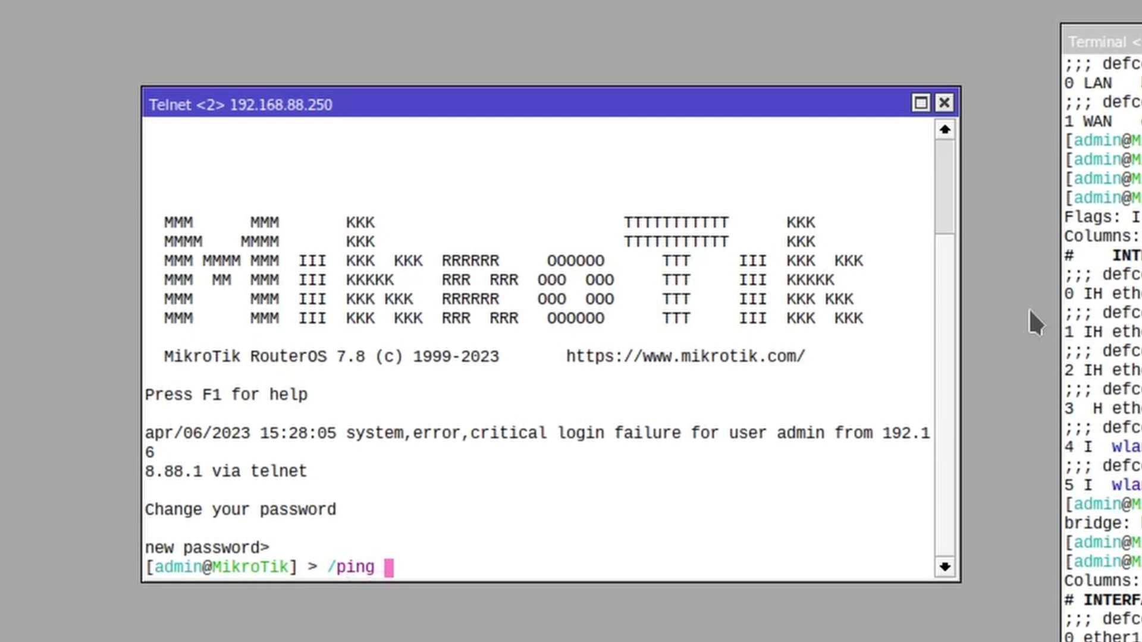
text(8.8.8.8)
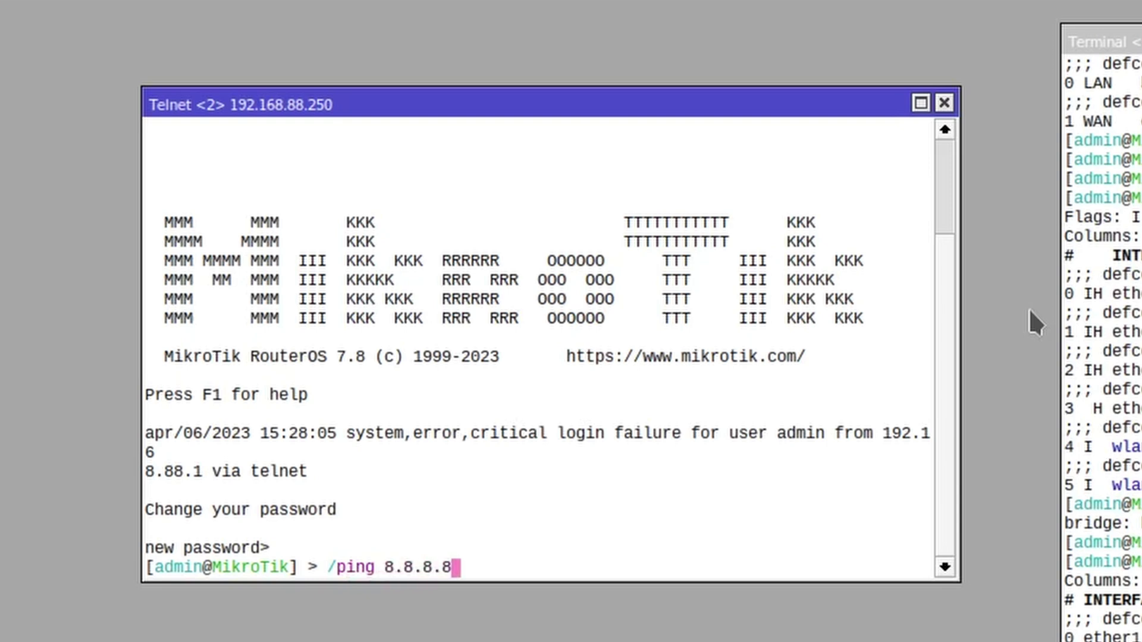
key(Return)
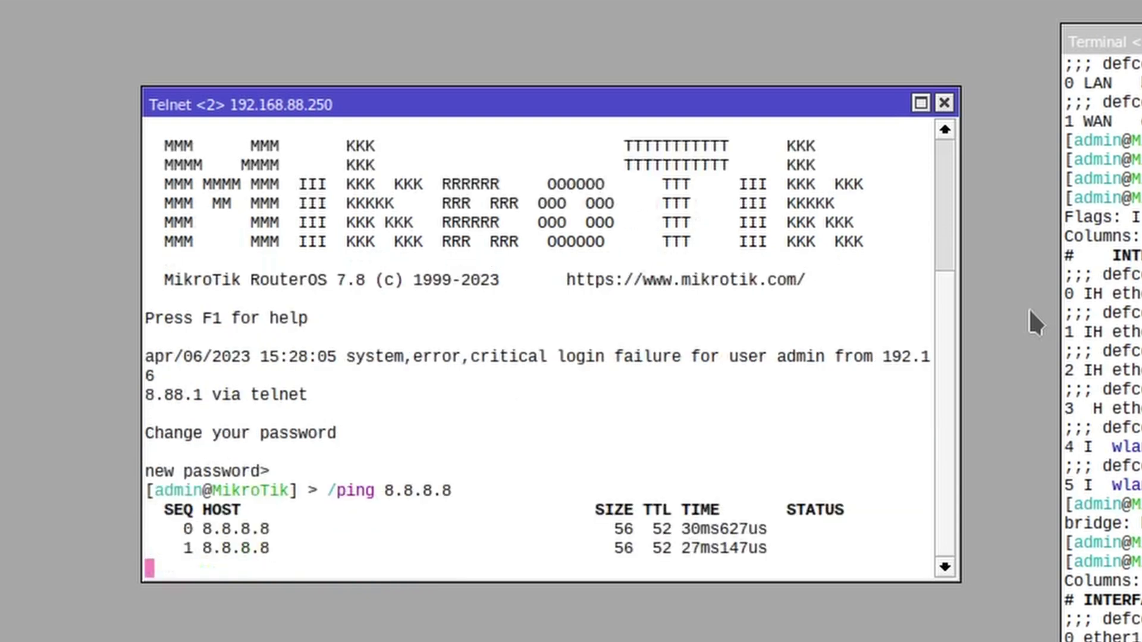
key(ctrl+c)
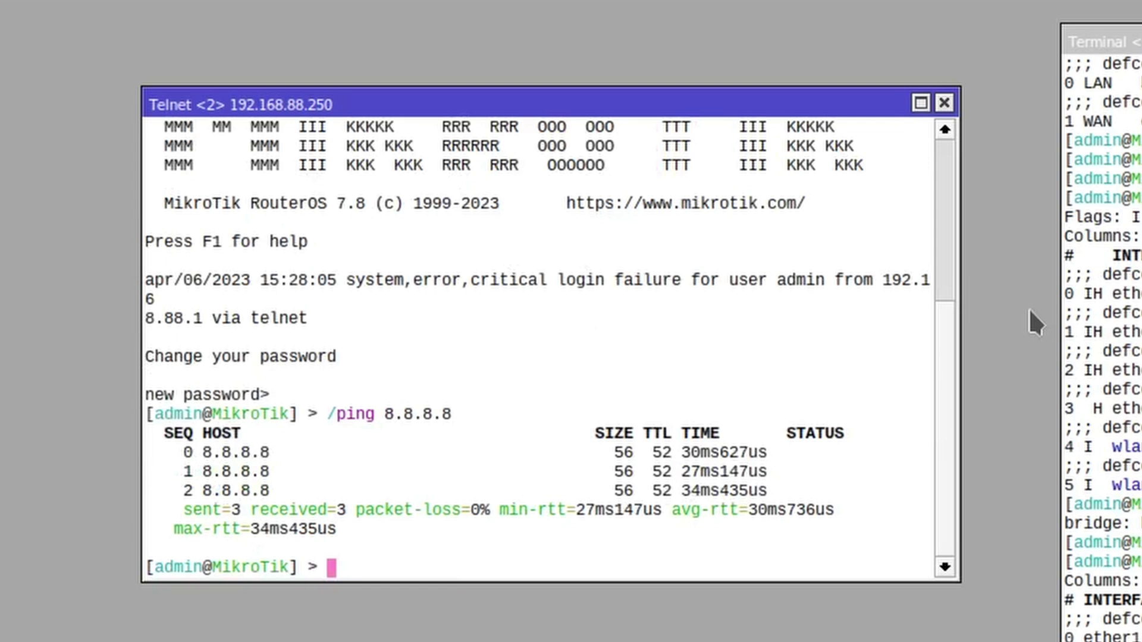
Step: Set the package update channel to testing and check for updates
text(/sys pack update)
key(Return)
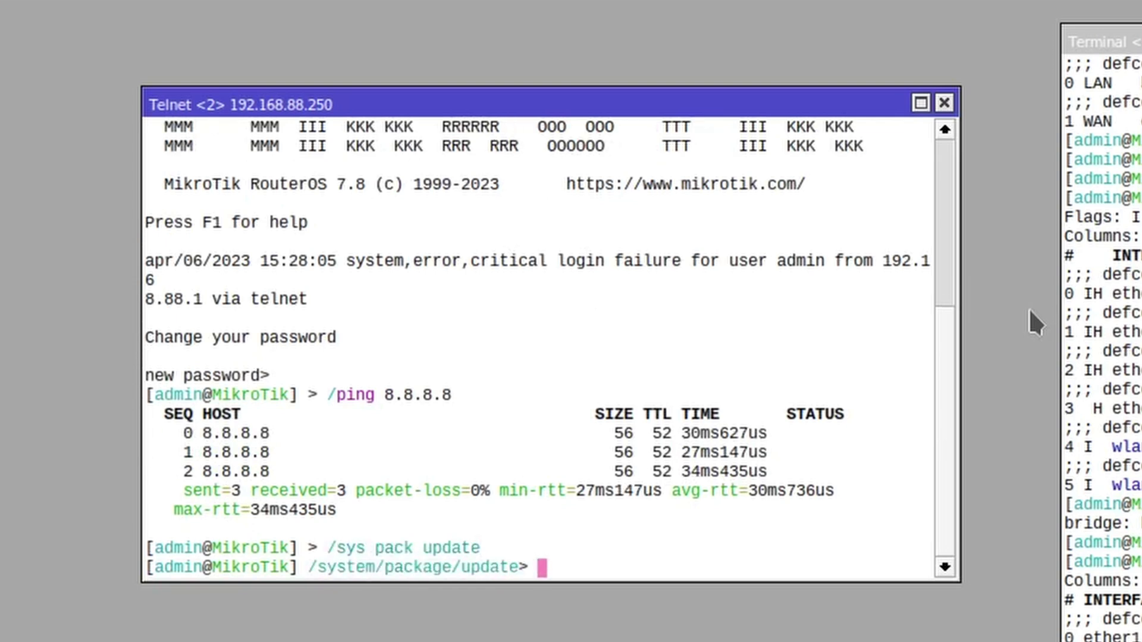
text(set channel=testing)
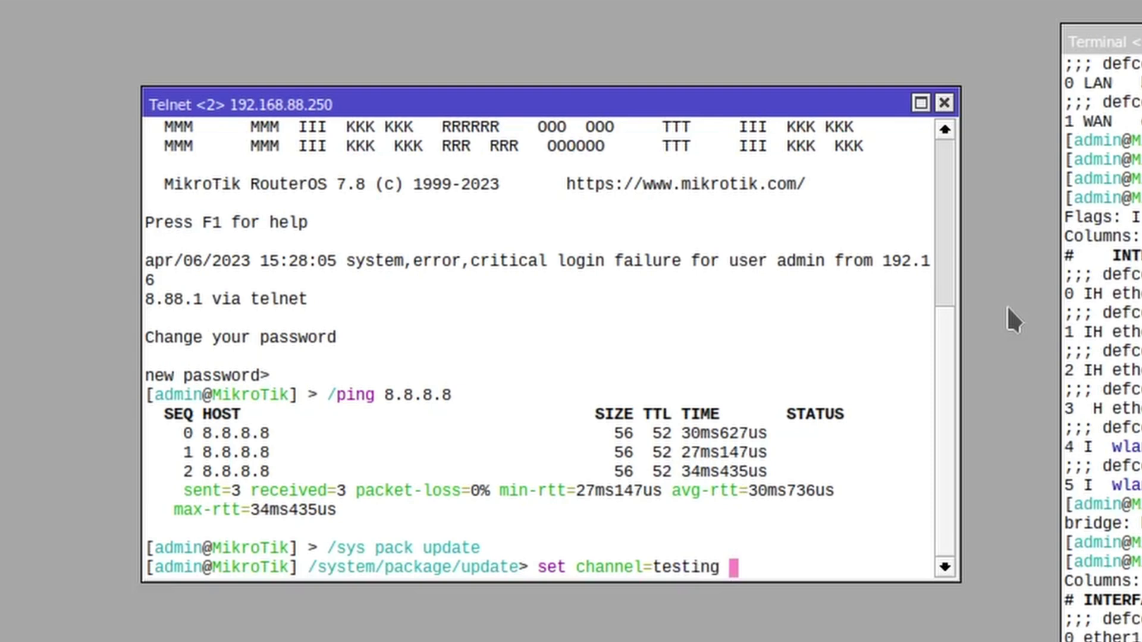
key(Return)
text(che)
key(Tab)
key(Return)
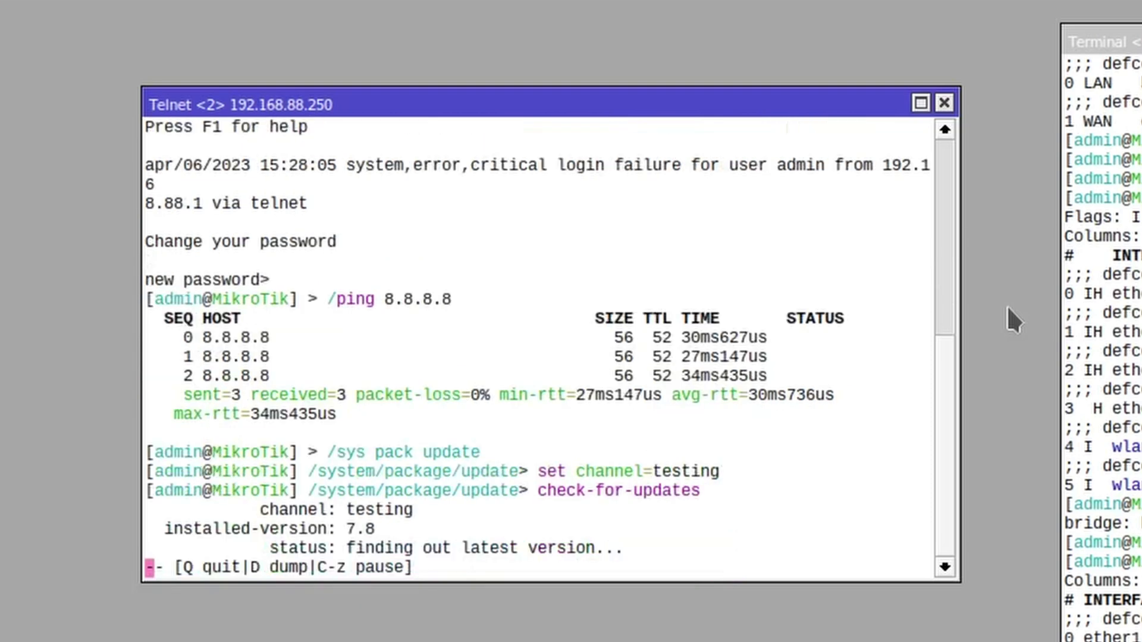